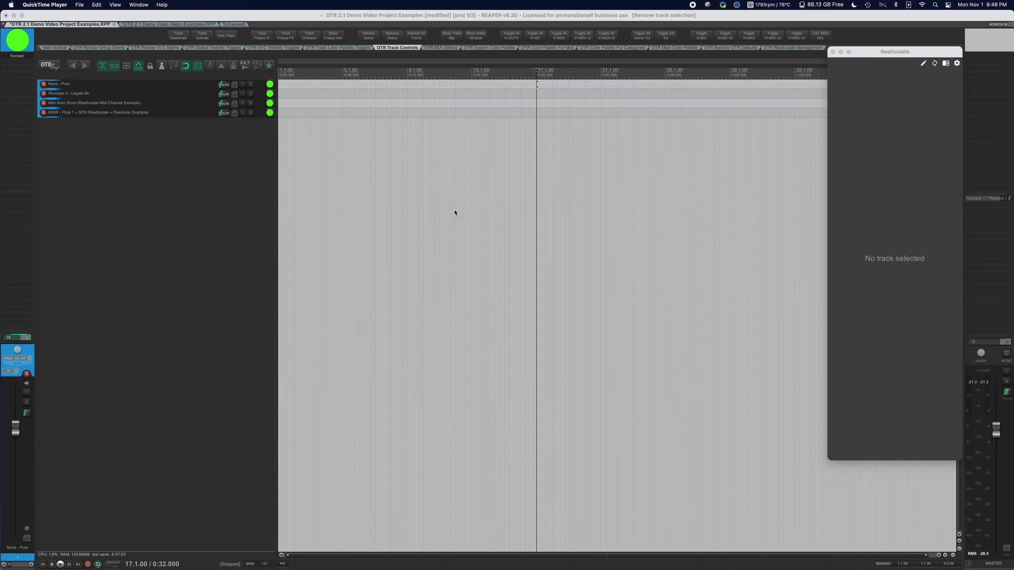
Step: Record a short MIDI take from bar 5 on all four selected tracks, confirming the SWS multi-track prompt
{"action": "scroll", "coordinate": [334, 78], "scroll_direction": "down", "scroll_amount": 2}
{"action": "left_click", "coordinate": [329, 79]}
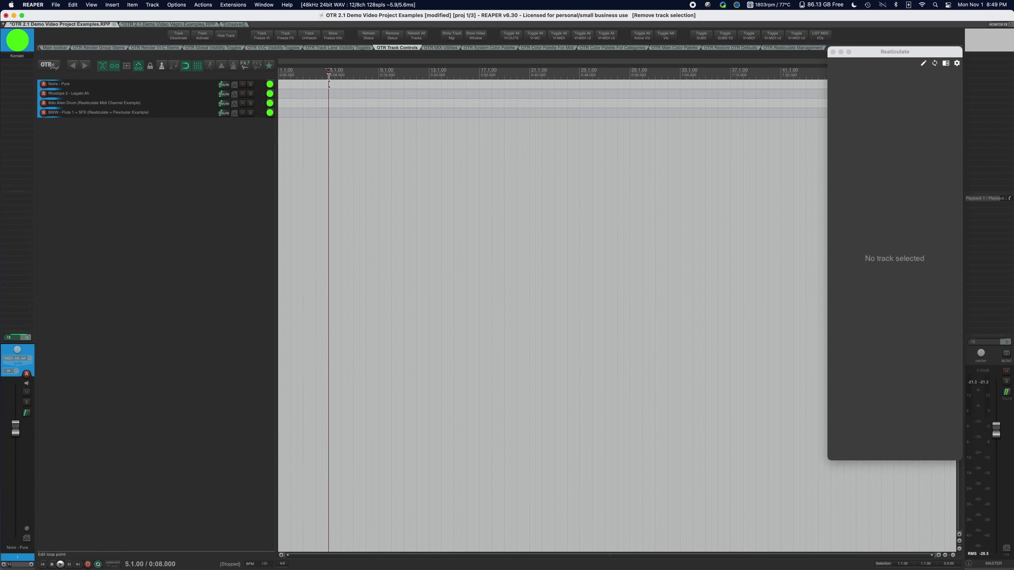
{"action": "left_click_drag", "start_coordinate": [161, 88], "coordinate": [161, 114]}
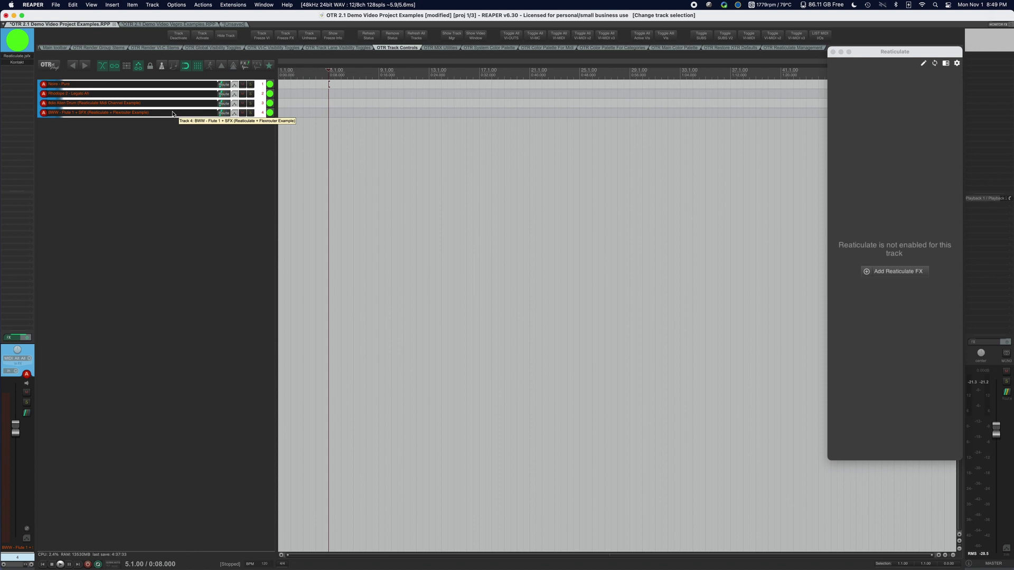
{"action": "key", "text": "super+r"}
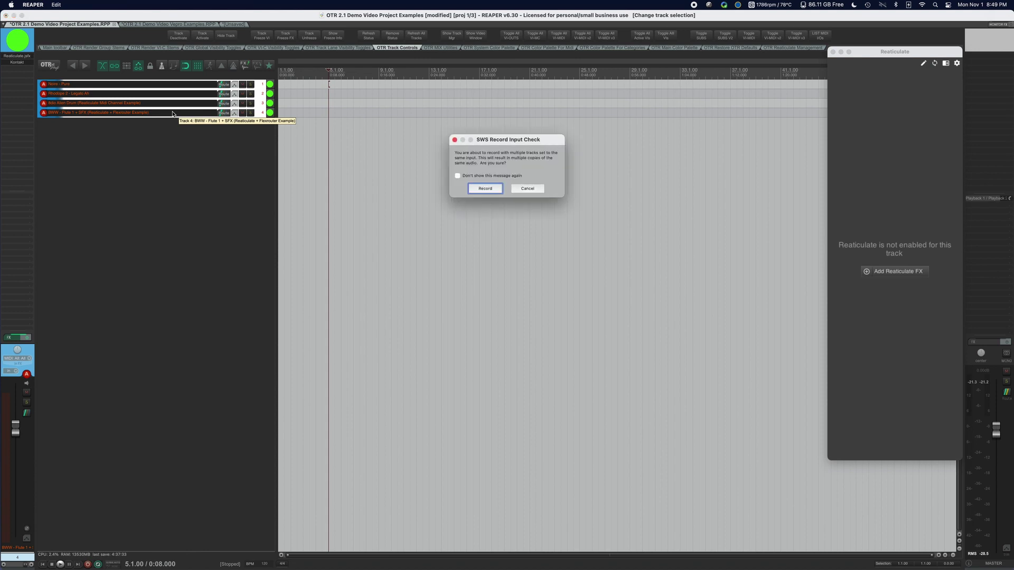
{"action": "left_click", "coordinate": [485, 188]}
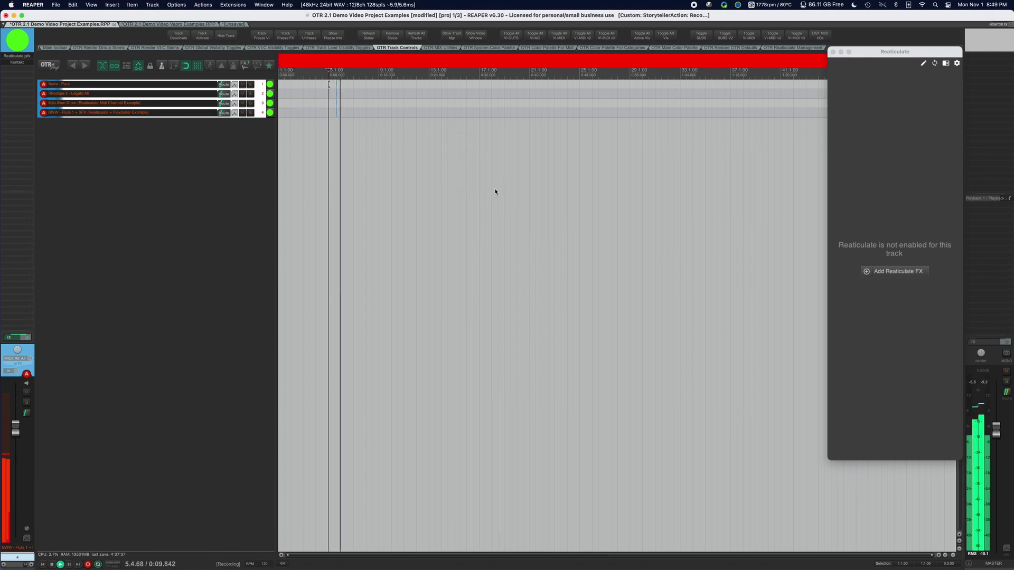
{"action": "key", "text": "space"}
{"action": "scroll", "coordinate": [335, 93], "scroll_direction": "up", "scroll_amount": 3}
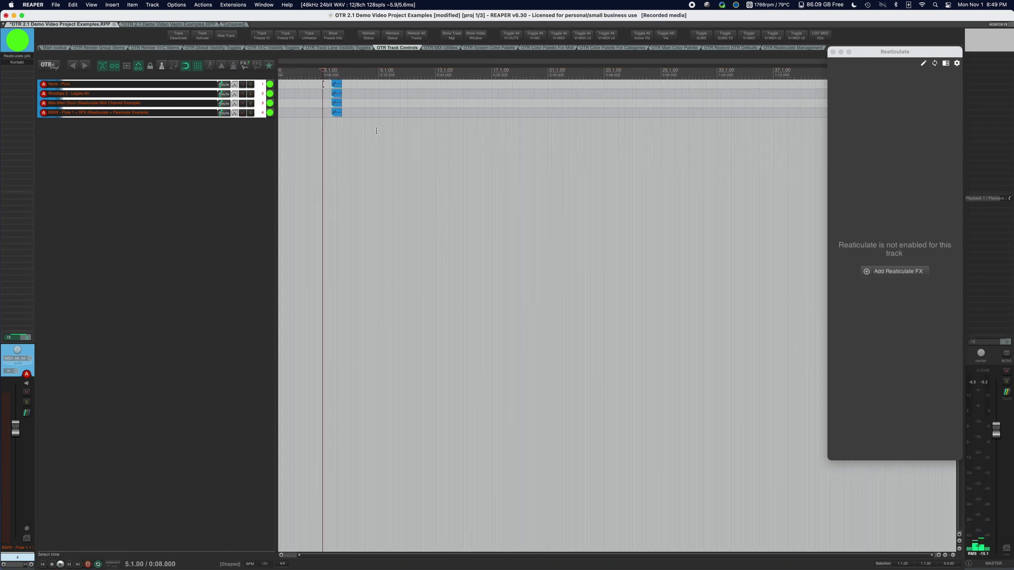
Step: Clear the track selection, then drag the Rhodope item later on track 2 and the BWW item further right on track 4
{"action": "key", "text": "Escape"}
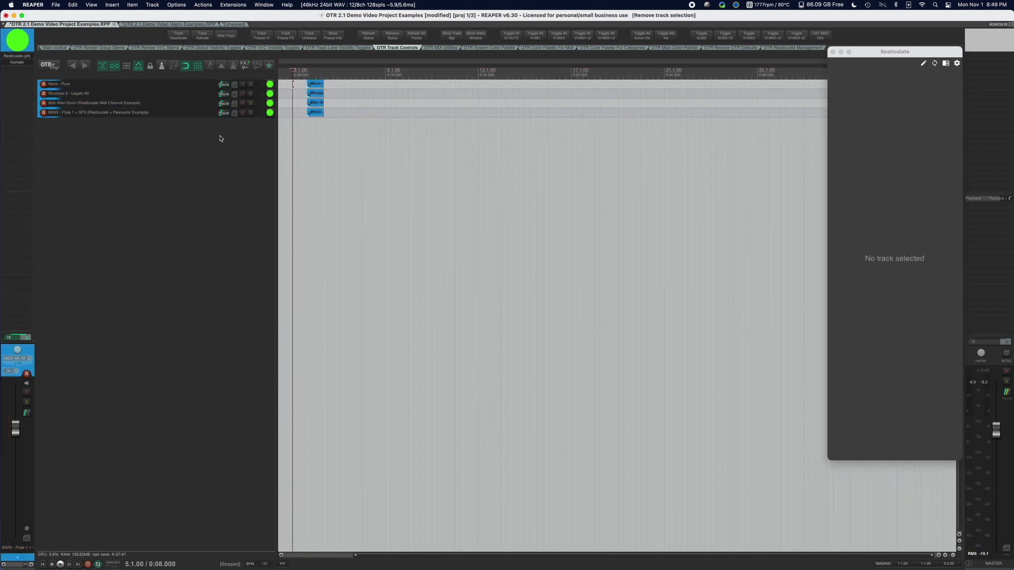
{"action": "left_click_drag", "start_coordinate": [315, 89], "coordinate": [376, 106]}
{"action": "left_click_drag", "start_coordinate": [315, 113], "coordinate": [411, 115]}
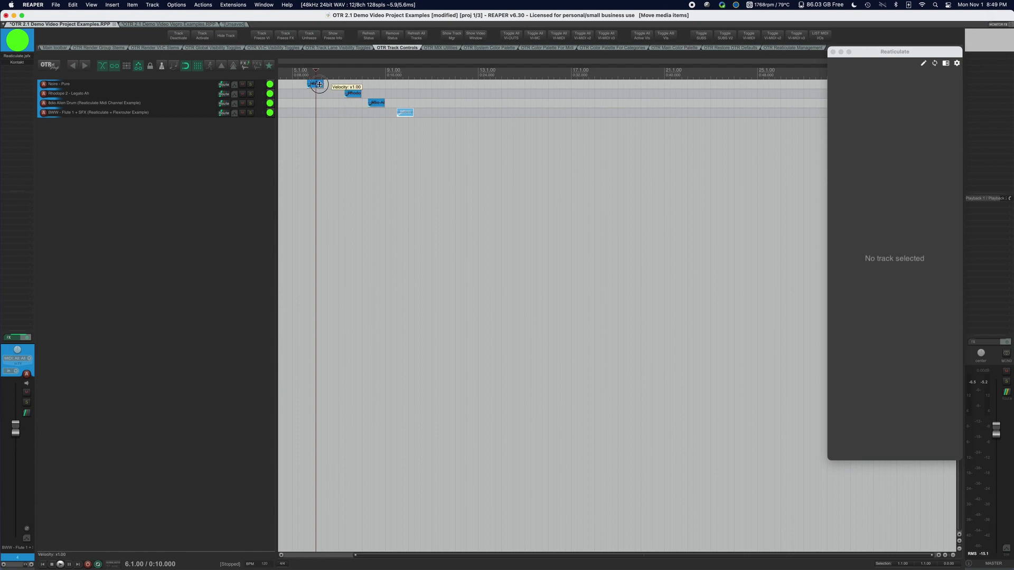
Step: Open the Noire item in the MIDI editor in piano roll view
{"action": "double_click", "coordinate": [319, 85]}
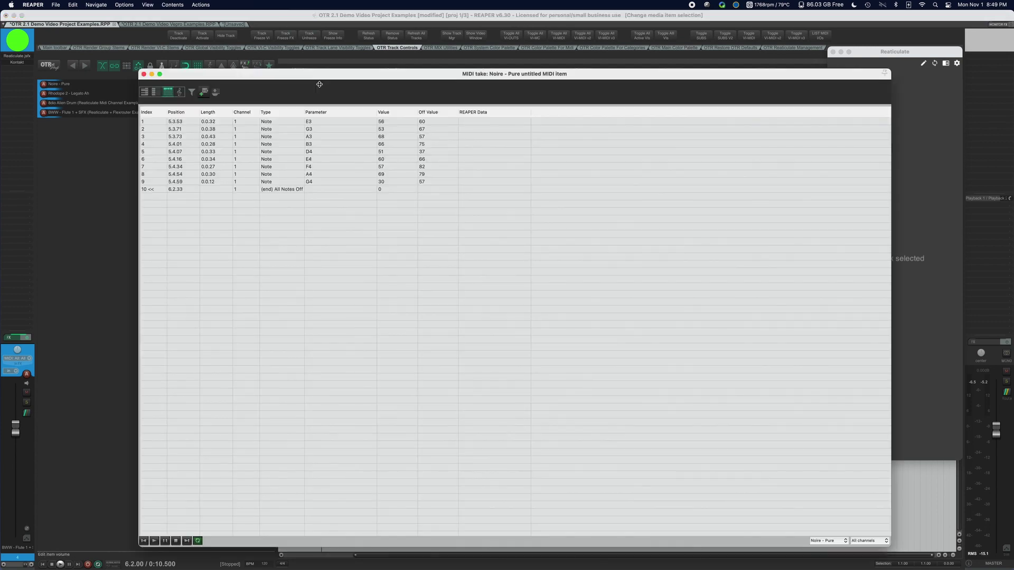
{"action": "left_click", "coordinate": [150, 97]}
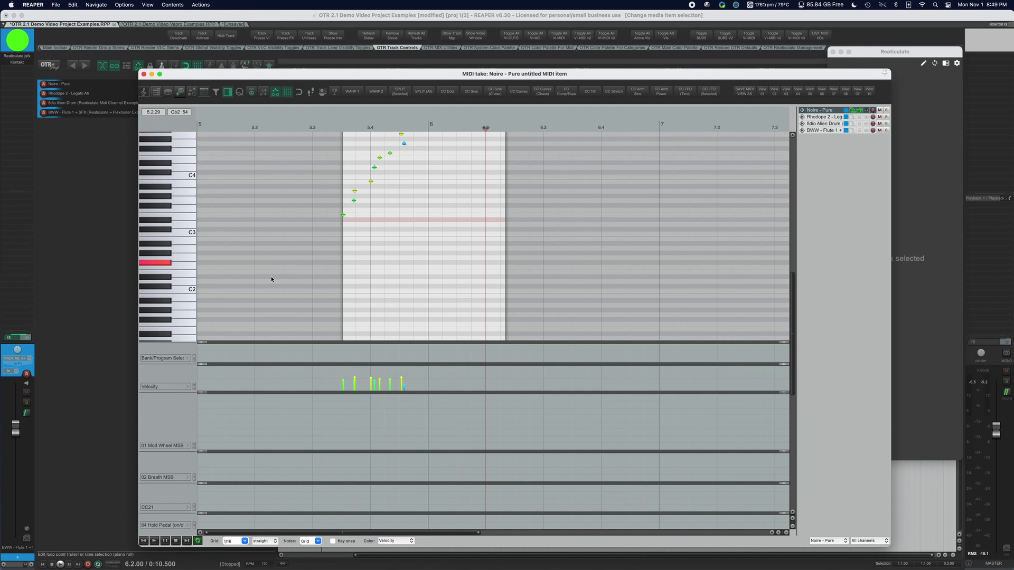
{"action": "scroll", "coordinate": [227, 332], "scroll_direction": "up", "scroll_amount": 1}
Step: Change Velocity to 08 Balance MSB and mod wheel to 10 Pan Position MSB, and add a Text Events lane
{"action": "left_click", "coordinate": [182, 390]}
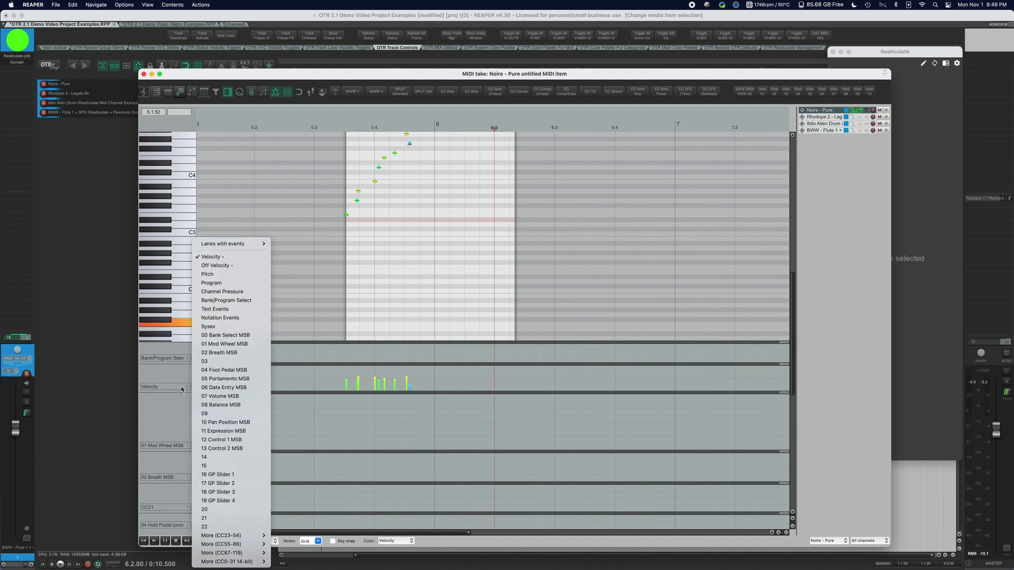
{"action": "left_click", "coordinate": [171, 437]}
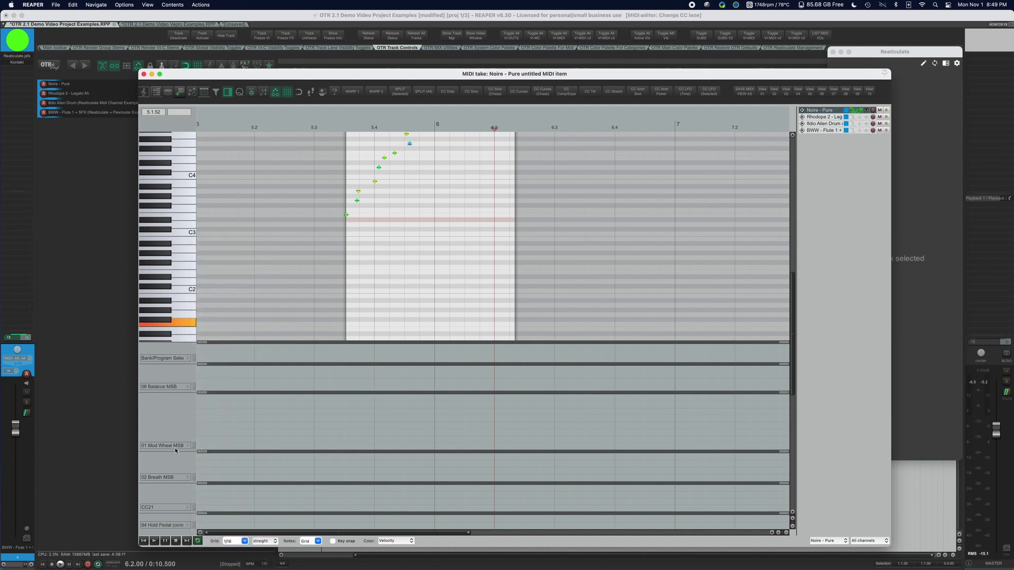
{"action": "left_click", "coordinate": [175, 446]}
{"action": "left_click", "coordinate": [221, 422]}
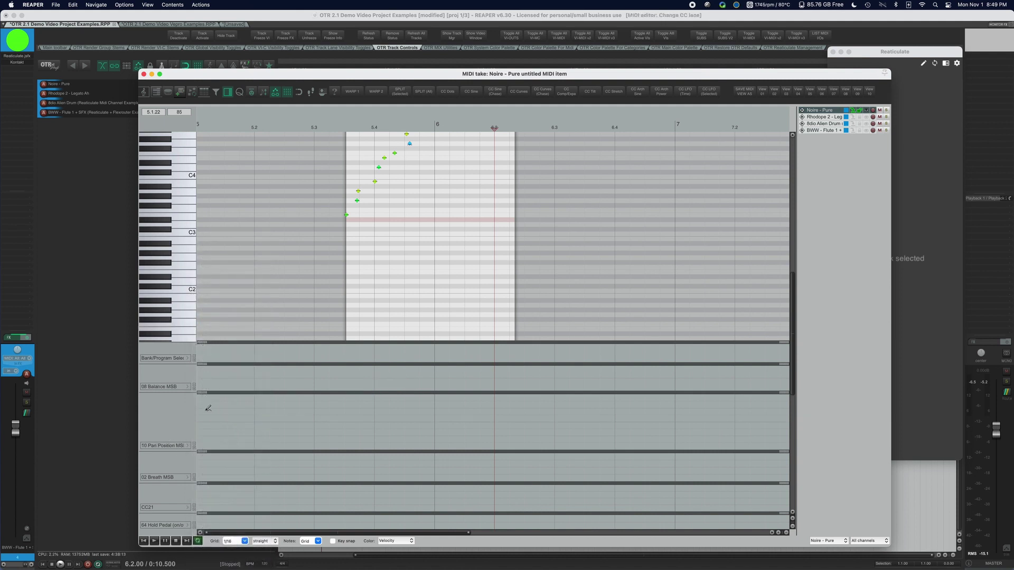
{"action": "left_click", "coordinate": [194, 360]}
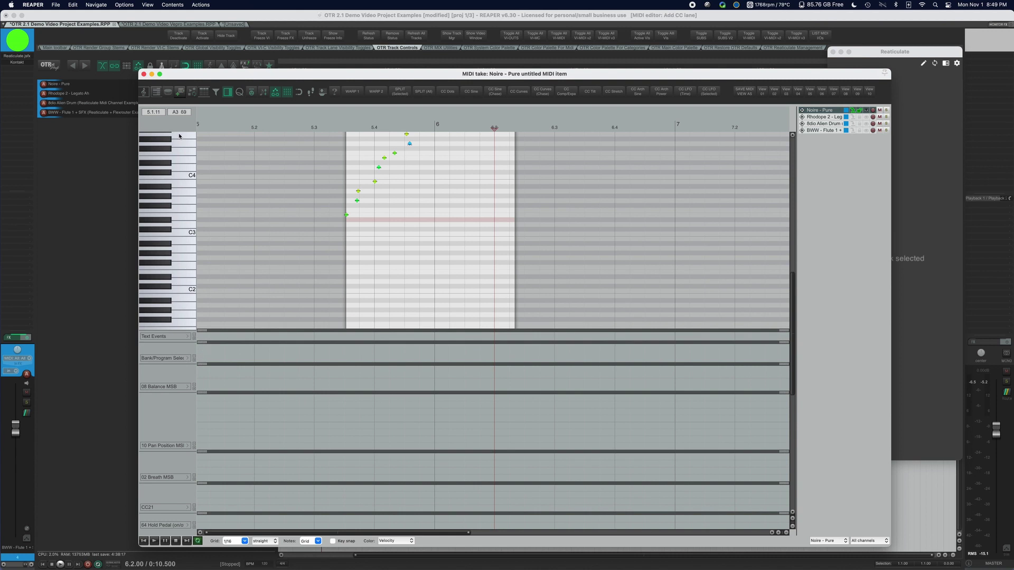
{"action": "left_click", "coordinate": [152, 74]}
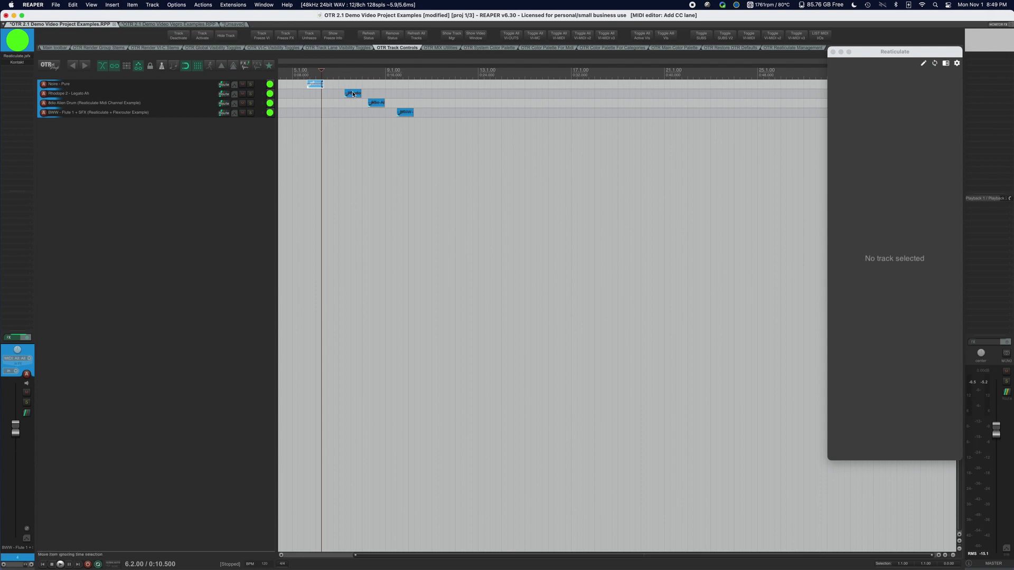
{"action": "double_click", "coordinate": [353, 94]}
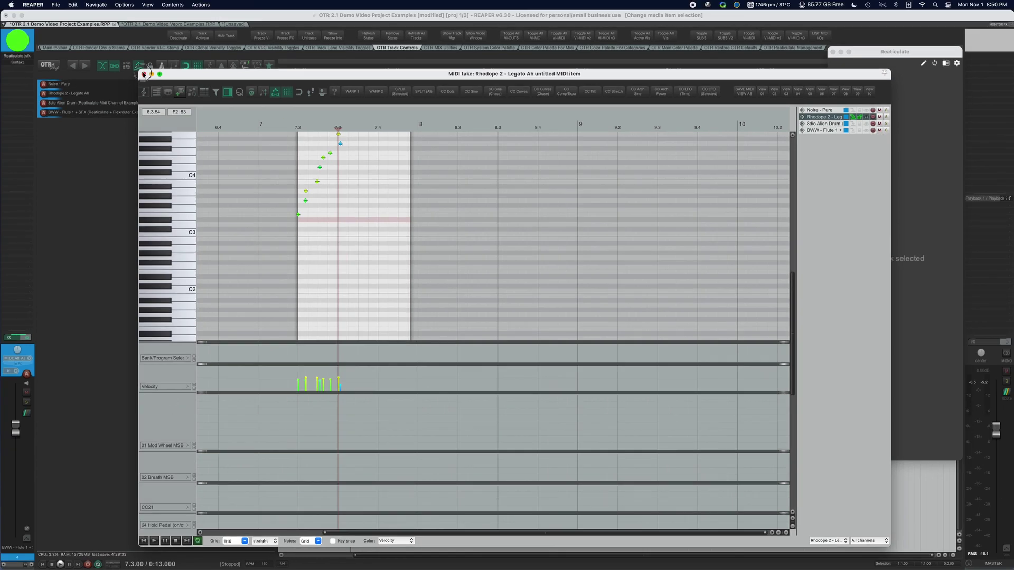
{"action": "left_click", "coordinate": [143, 74]}
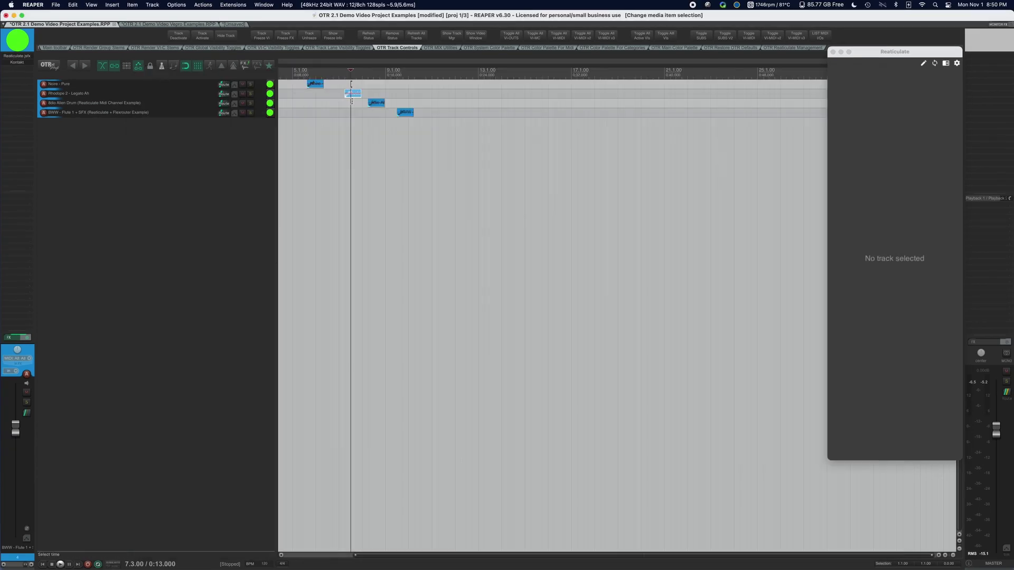
{"action": "double_click", "coordinate": [417, 111]}
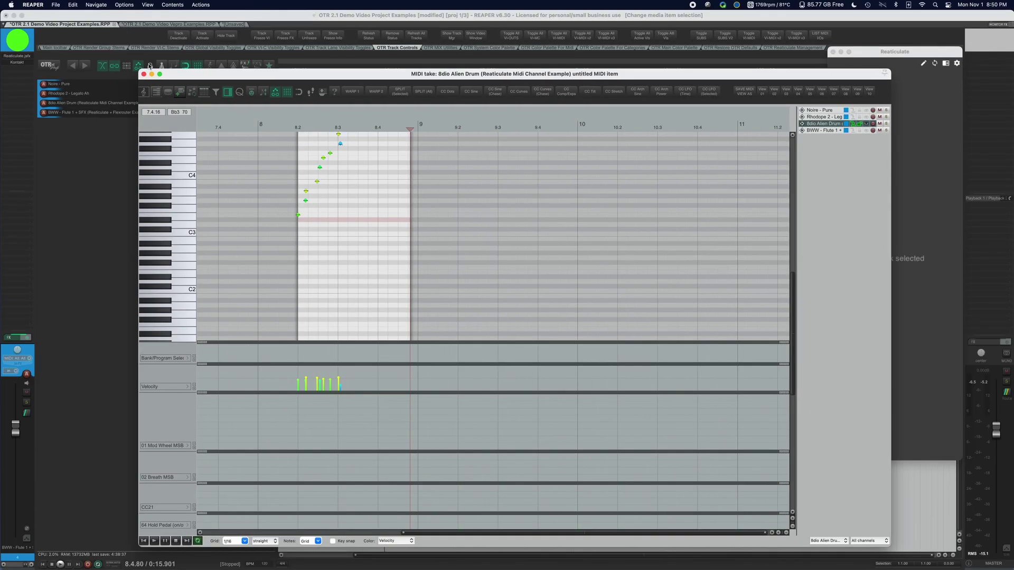
{"action": "left_click", "coordinate": [144, 75]}
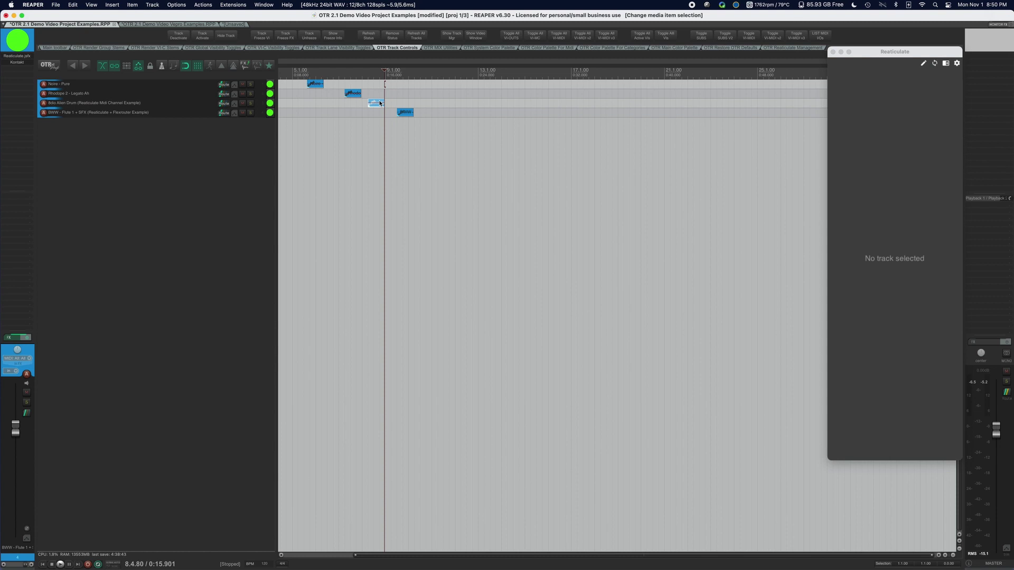
Step: In the 8dio Alien Drum editor, set the mod wheel lane to CC15 and close it
{"action": "double_click", "coordinate": [380, 103]}
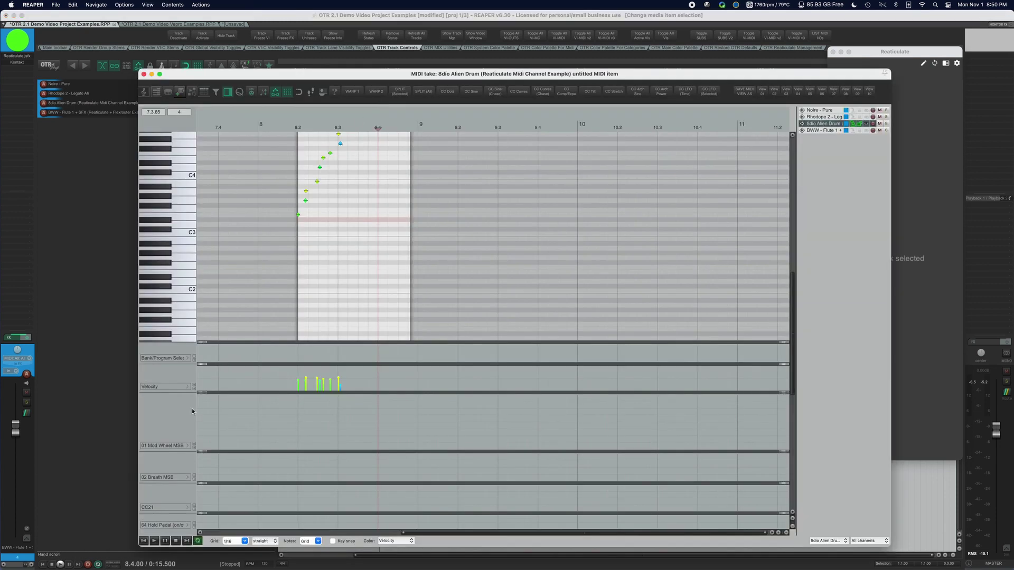
{"action": "left_click", "coordinate": [188, 446]}
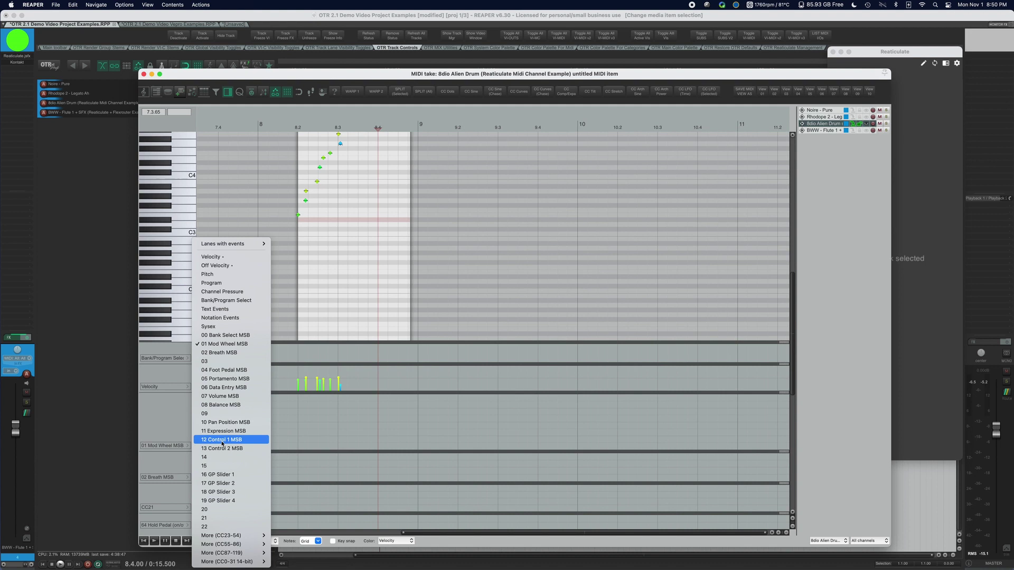
{"action": "left_click", "coordinate": [226, 467]}
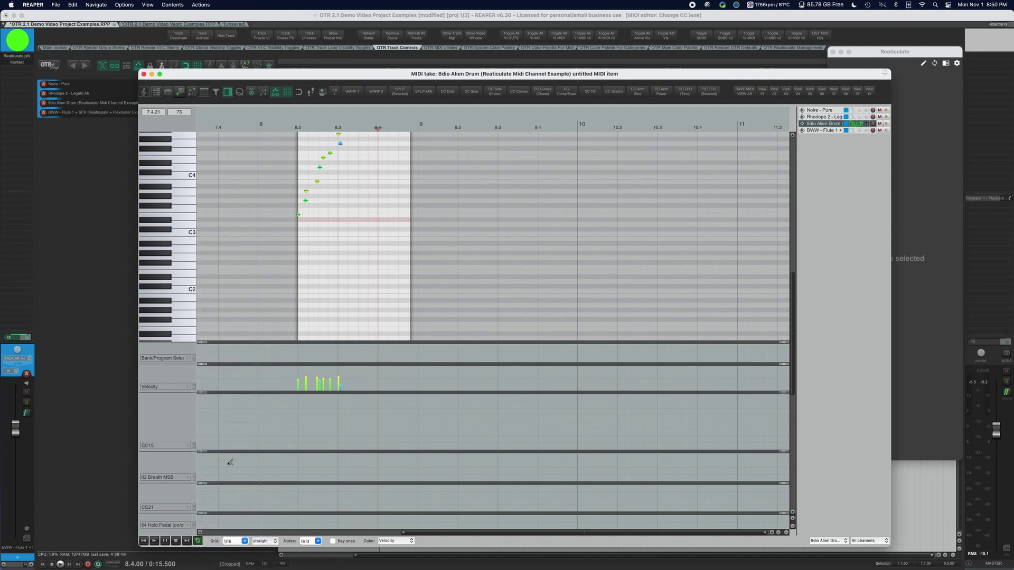
{"action": "left_click", "coordinate": [144, 74]}
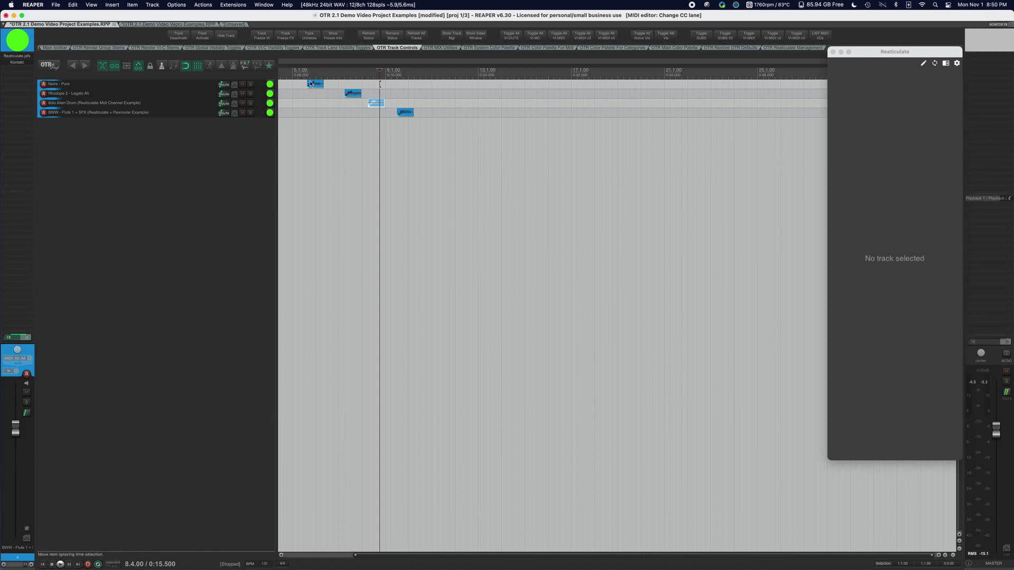
Step: Open and close the Rhodope and 8dio Alien Drum MIDI editors to check their lanes
{"action": "left_click", "coordinate": [353, 94]}
{"action": "double_click", "coordinate": [352, 94]}
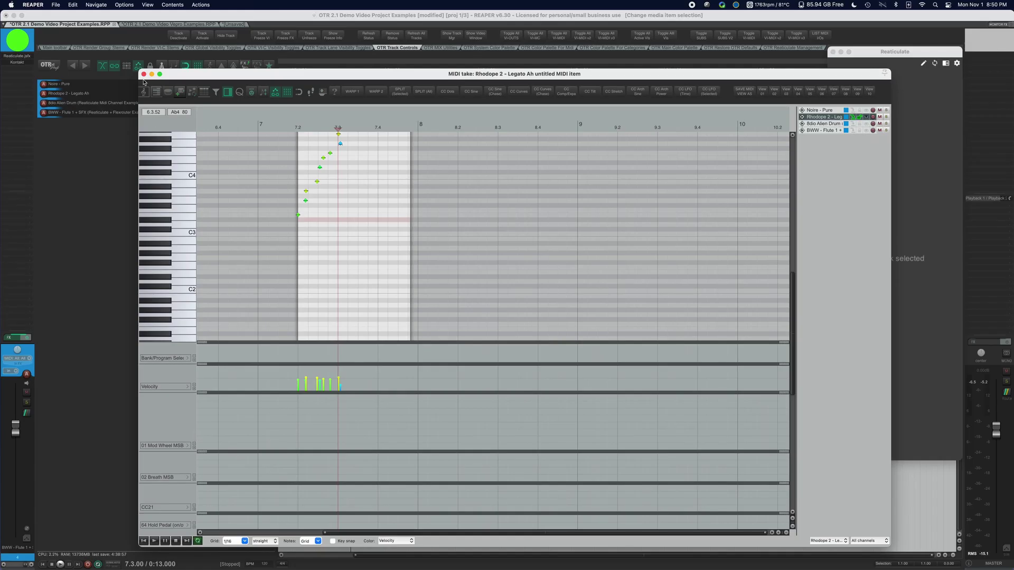
{"action": "left_click", "coordinate": [143, 74]}
{"action": "double_click", "coordinate": [375, 102]}
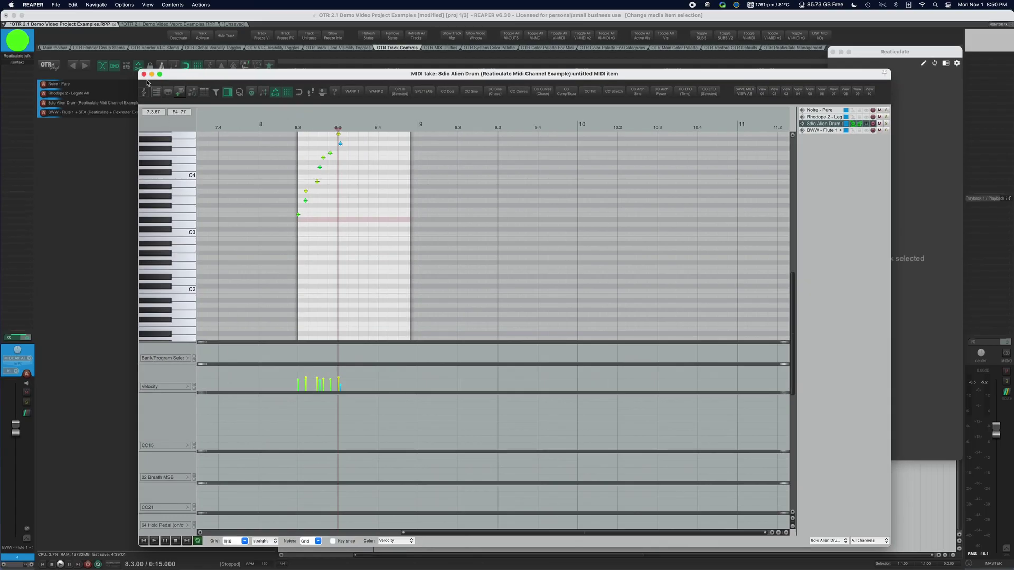
{"action": "left_click", "coordinate": [143, 74]}
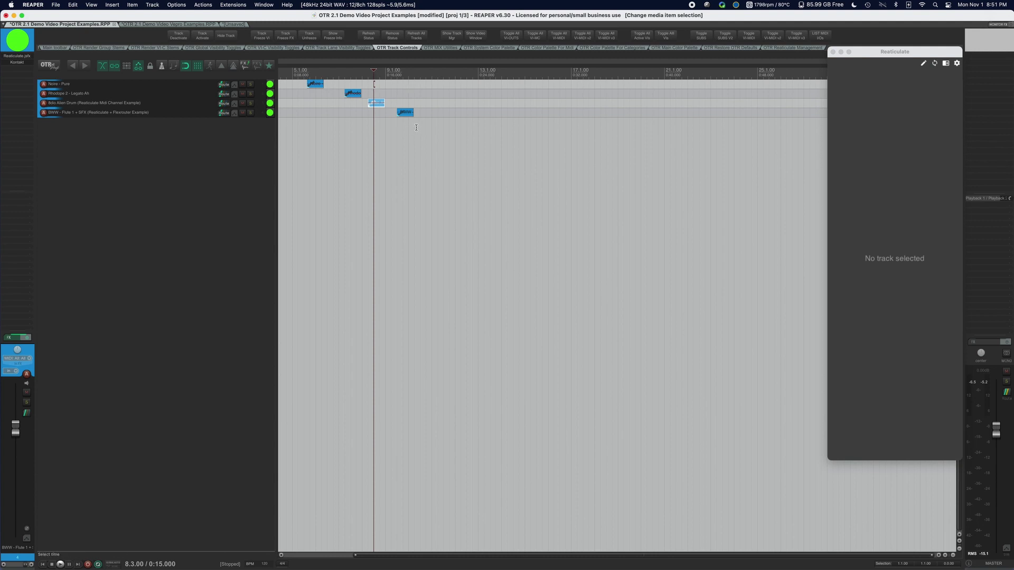
Step: With all items selected, set Flute 1's Mod Wheel, Breath and CC21 lanes to 04 Foot Pedal MSB, CC03, 02 Breath MSB
{"action": "key", "text": "super+a"}
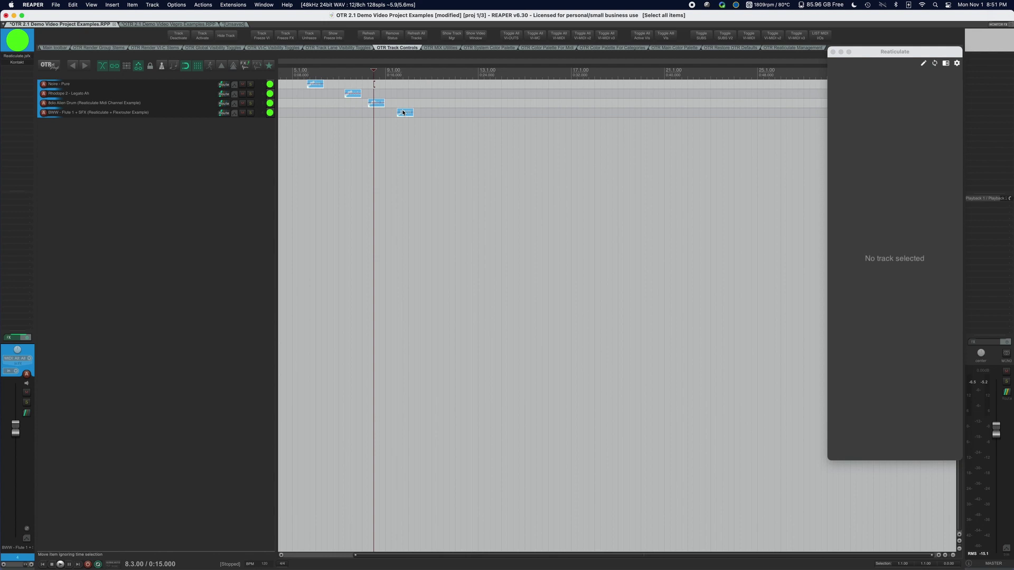
{"action": "double_click", "coordinate": [402, 112]}
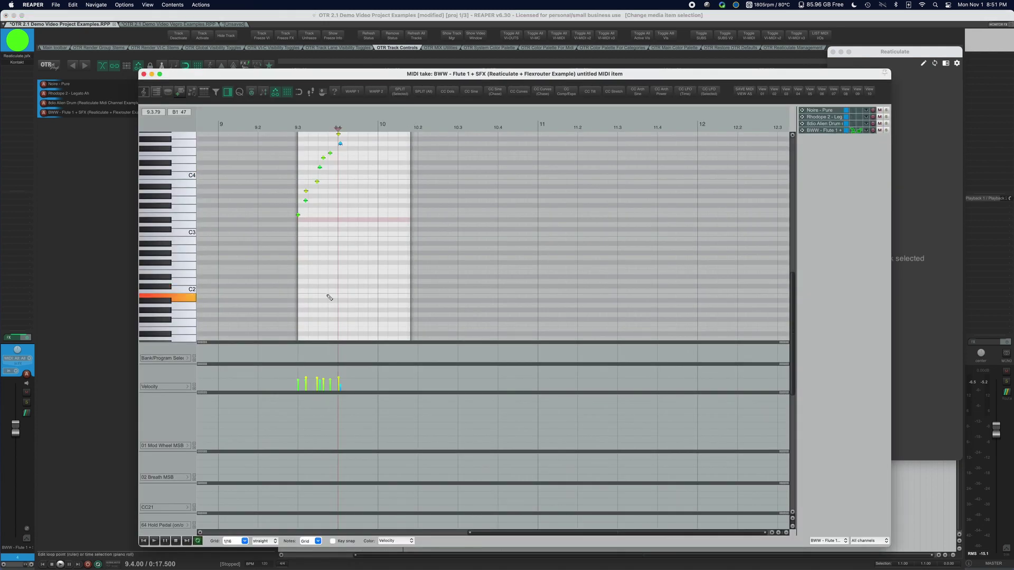
{"action": "left_click", "coordinate": [179, 446]}
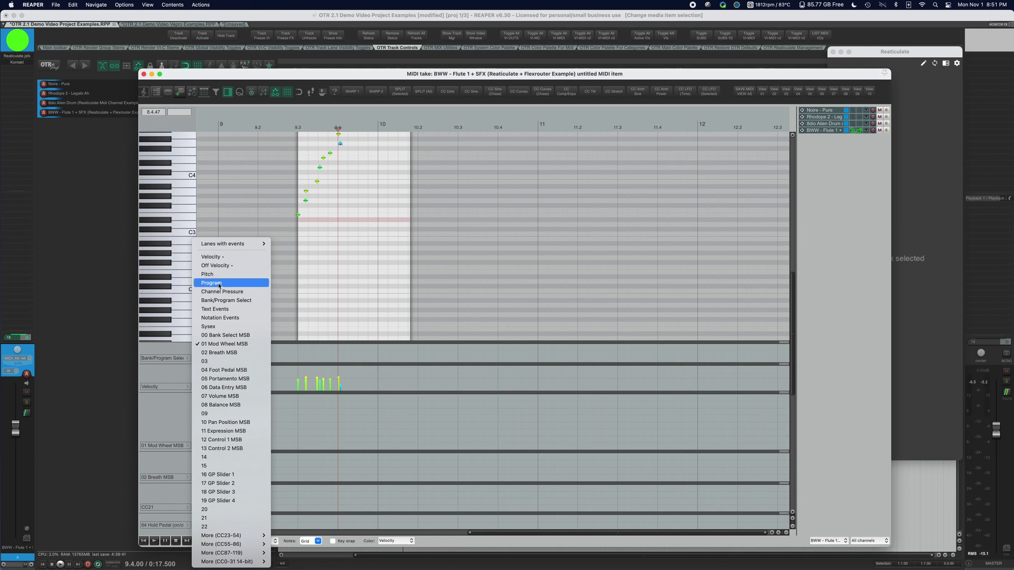
{"action": "left_click", "coordinate": [222, 371]}
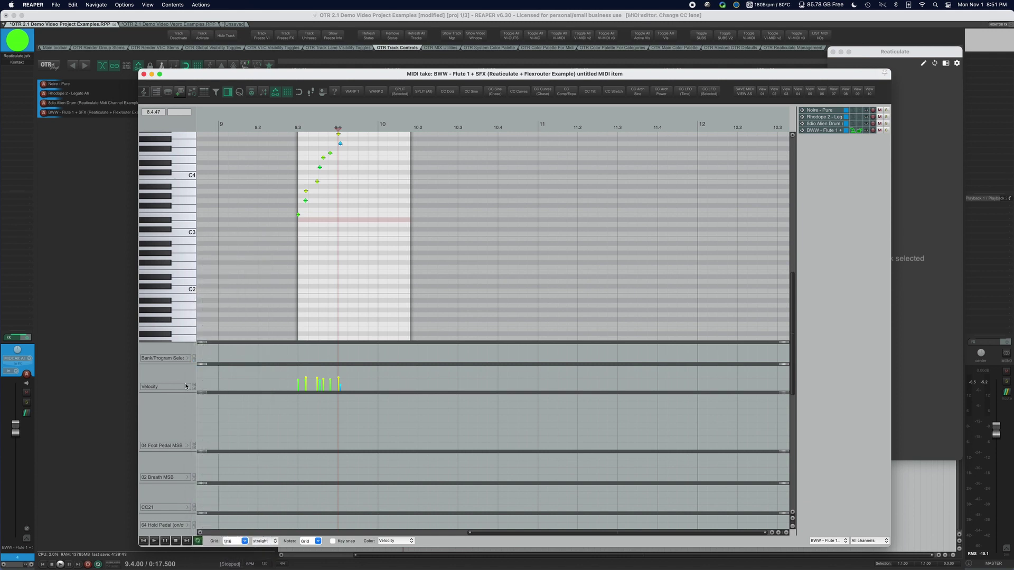
{"action": "left_click", "coordinate": [180, 477]}
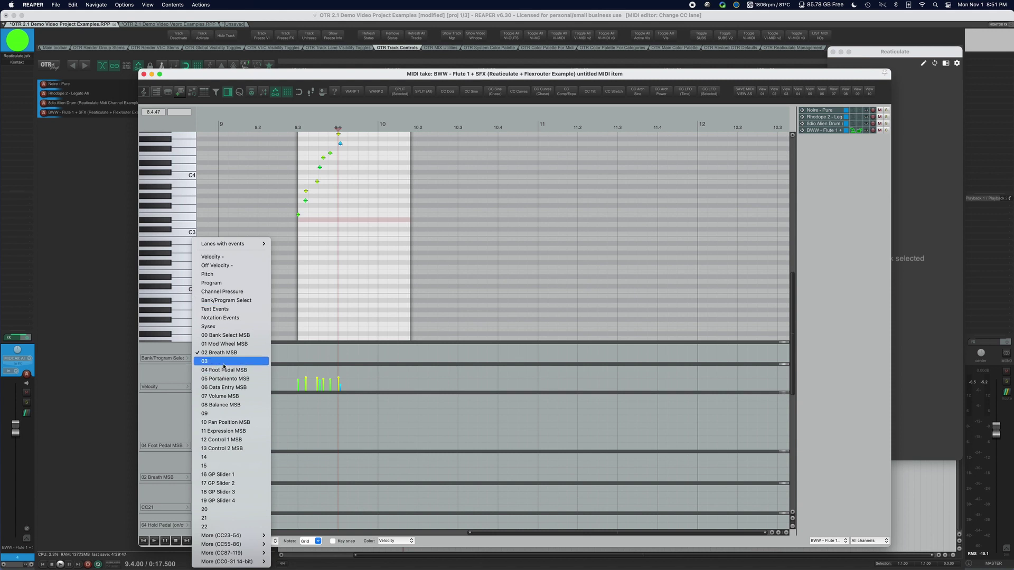
{"action": "left_click", "coordinate": [223, 361]}
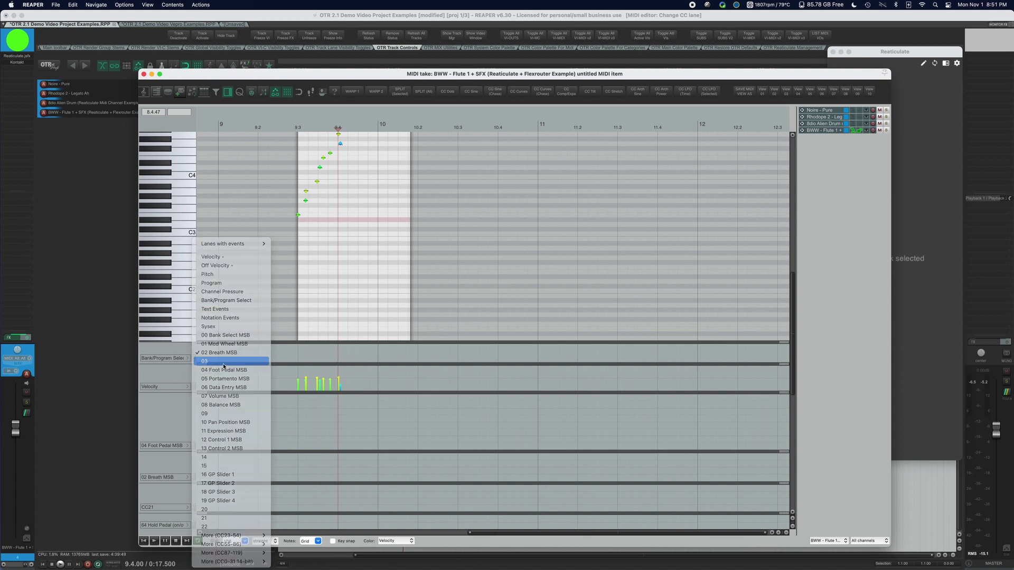
{"action": "left_click", "coordinate": [174, 509]}
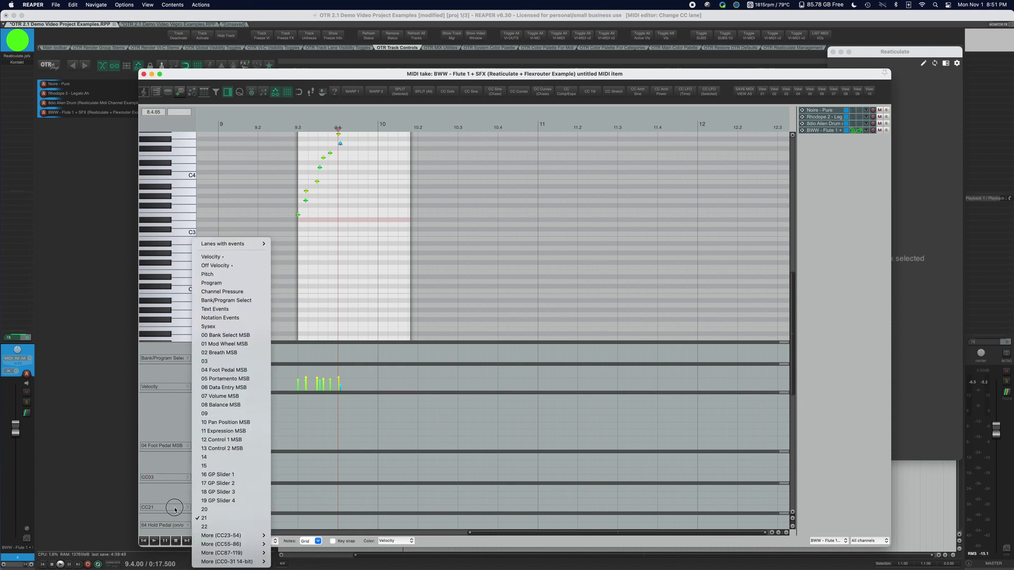
{"action": "left_click", "coordinate": [221, 353]}
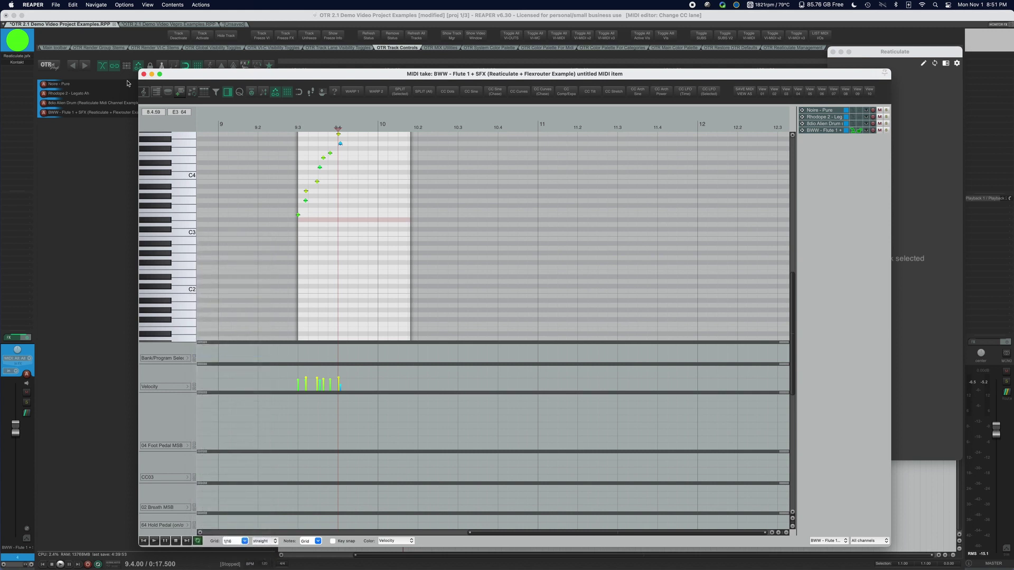
{"action": "left_click", "coordinate": [143, 75]}
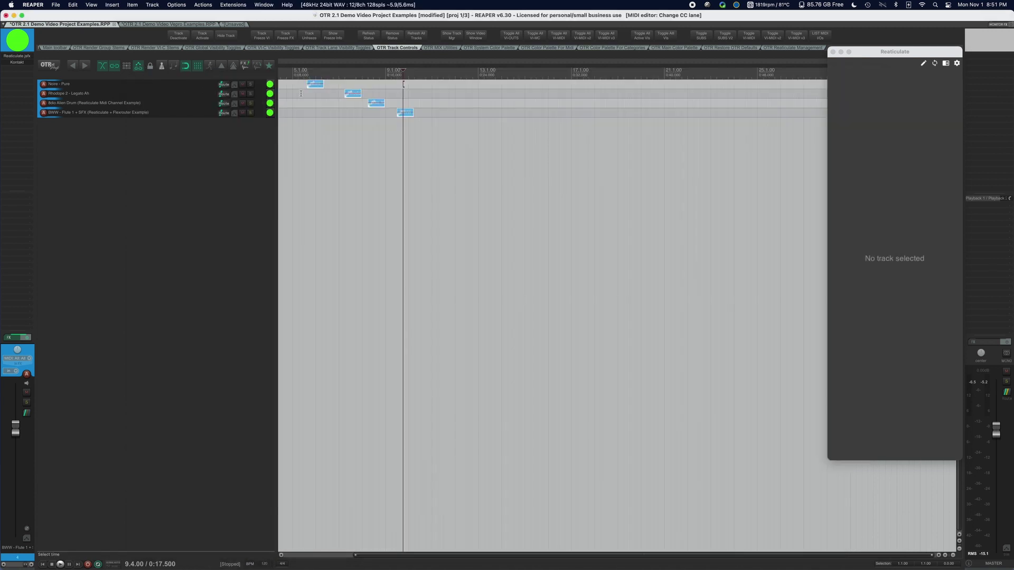
Step: Open and close the 8dio, Rhodope 2 and Flute 1 MIDI editors to compare their lanes
{"action": "double_click", "coordinate": [376, 103]}
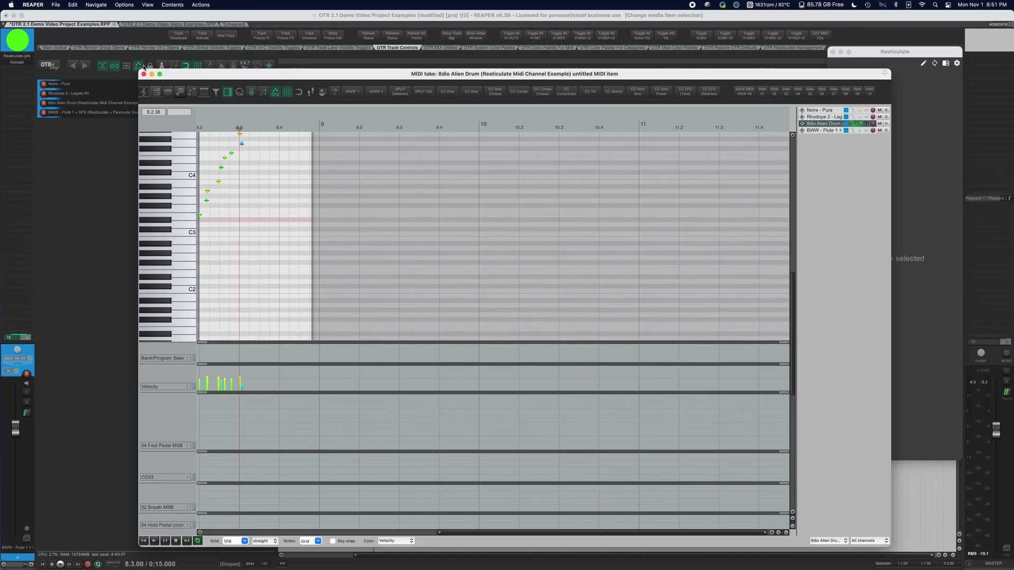
{"action": "left_click", "coordinate": [144, 73]}
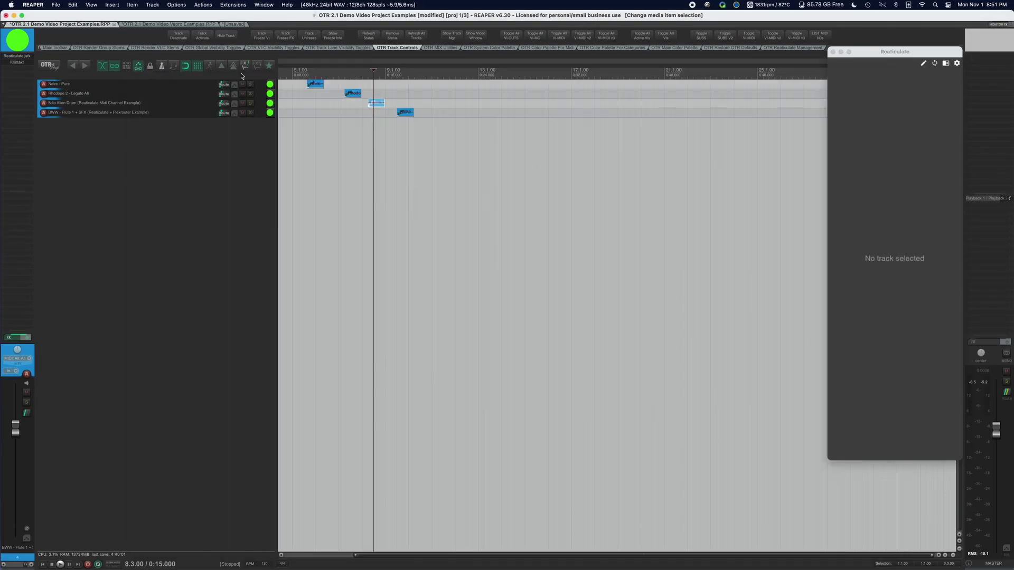
{"action": "double_click", "coordinate": [353, 94]}
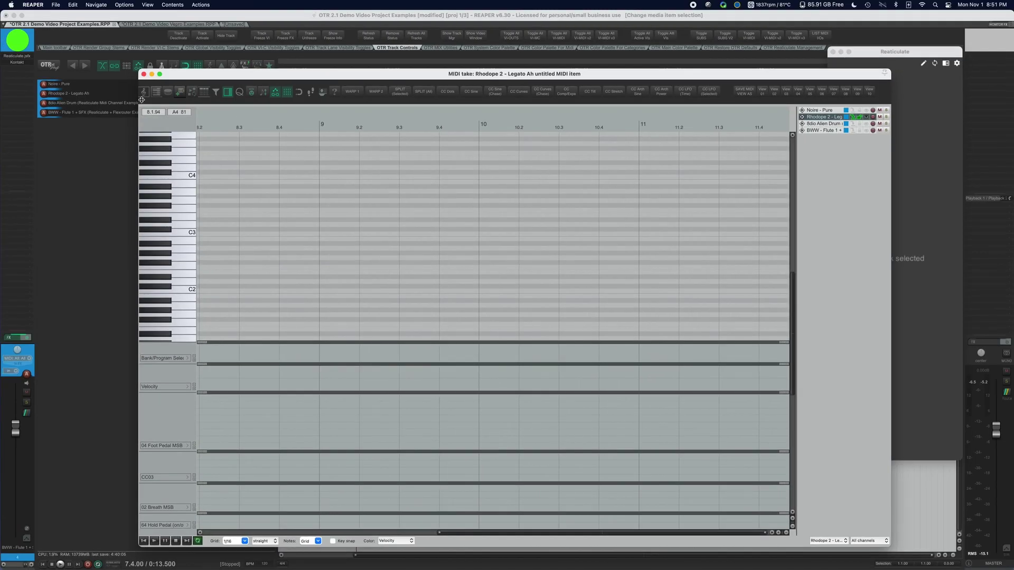
{"action": "left_click", "coordinate": [143, 74]}
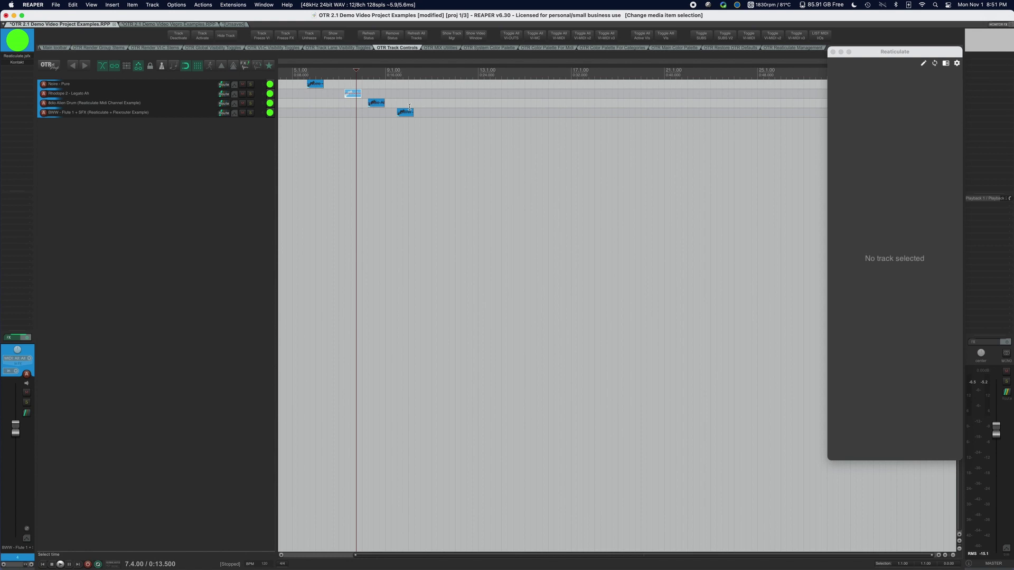
{"action": "double_click", "coordinate": [406, 111]}
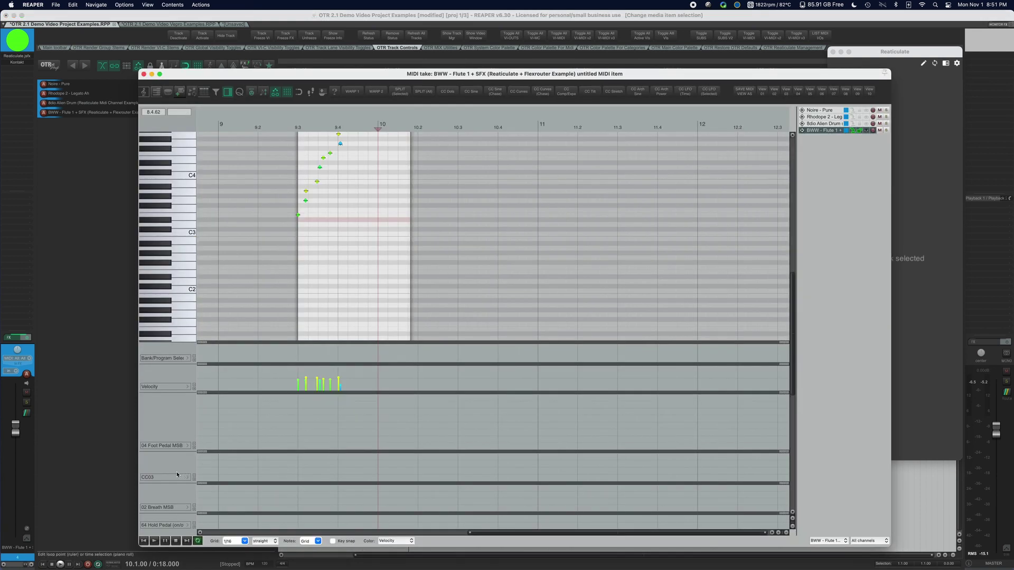
{"action": "left_click", "coordinate": [143, 74]}
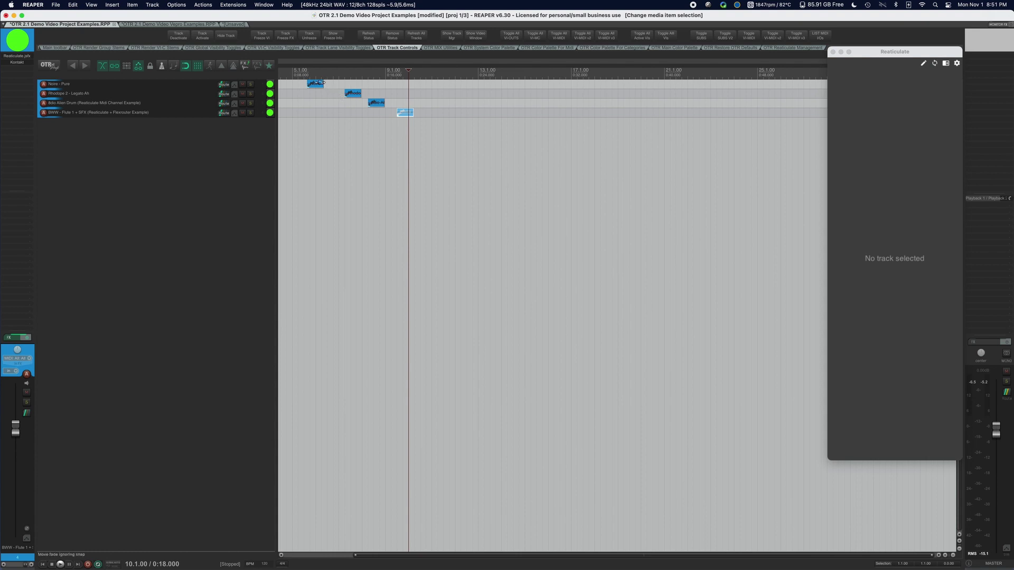
Step: Check the Noire item's MIDI editor, then reopen the Flute 1 item's editor
{"action": "left_click", "coordinate": [178, 88]}
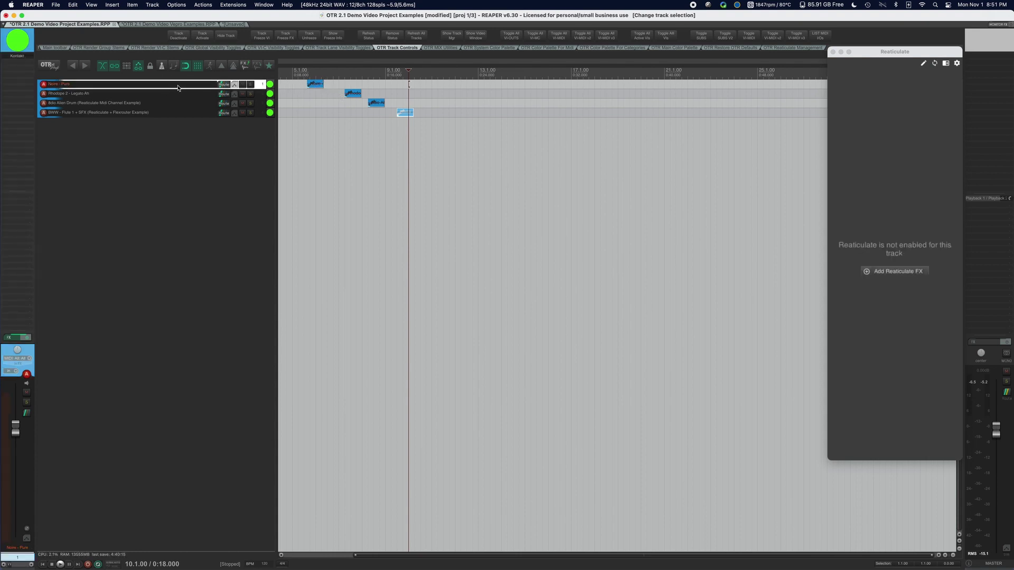
{"action": "double_click", "coordinate": [315, 84]}
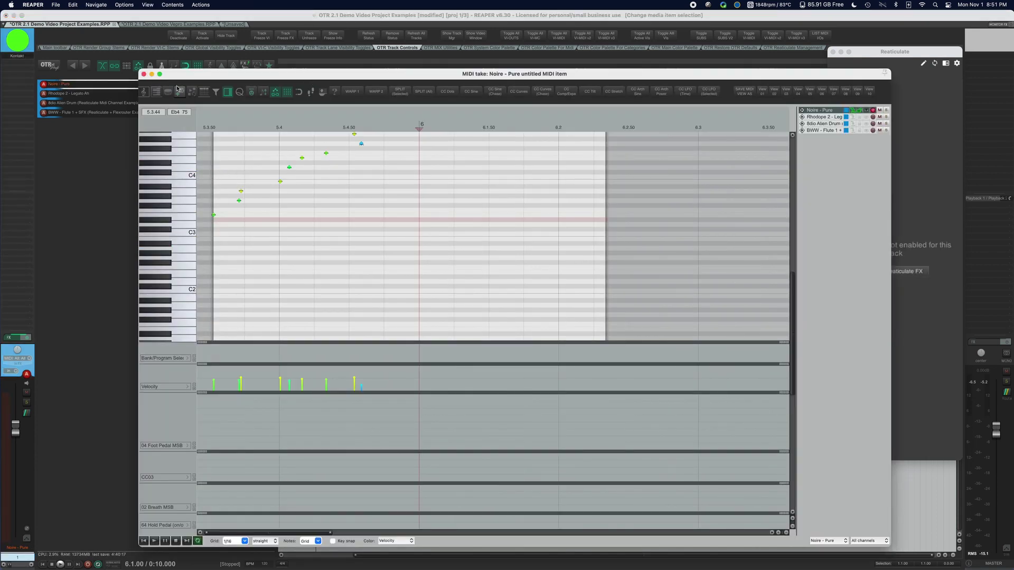
{"action": "left_click", "coordinate": [143, 74]}
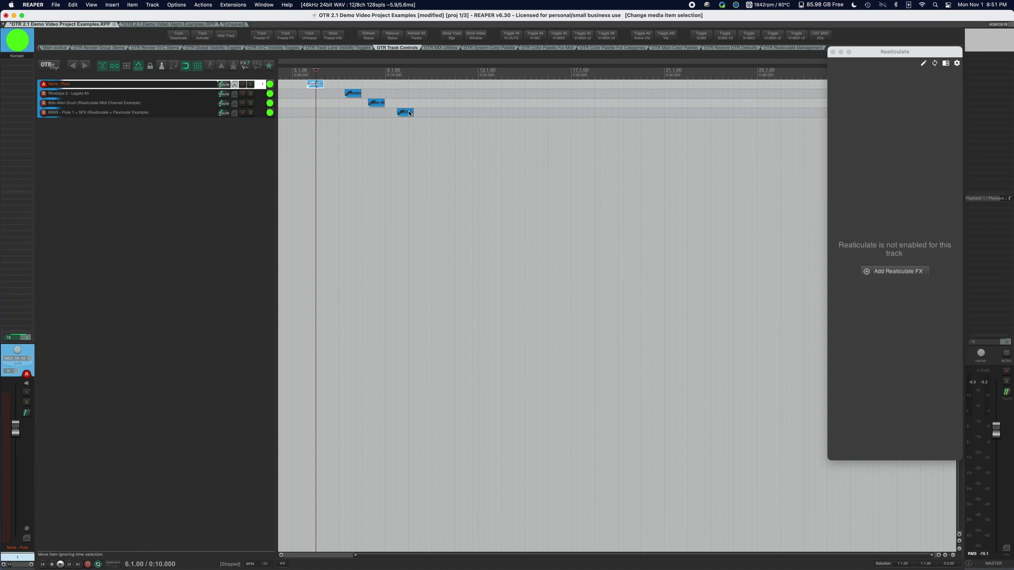
{"action": "left_click", "coordinate": [406, 113]}
{"action": "double_click", "coordinate": [406, 112]}
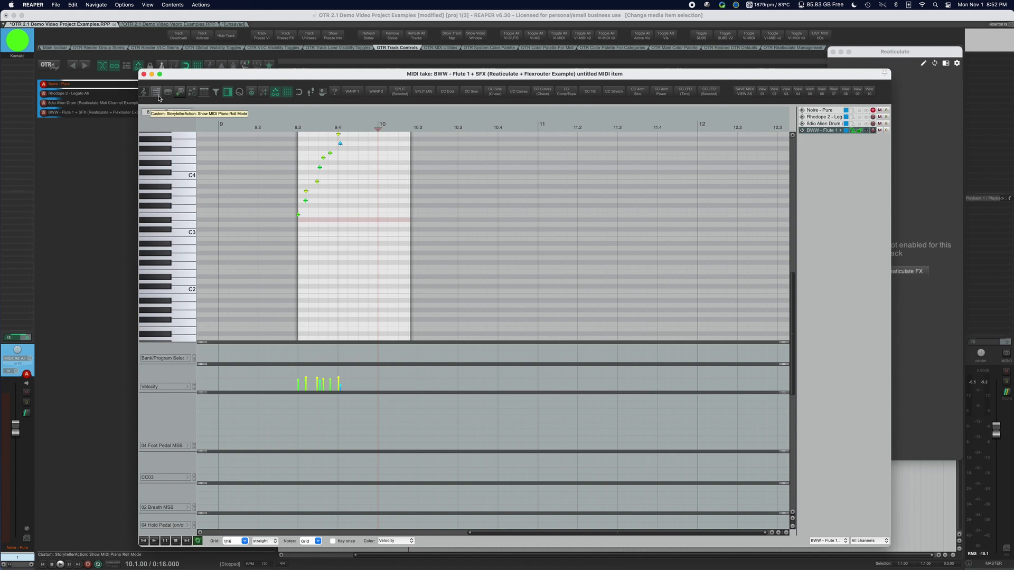
Step: Switch the Flute 1 editor to piano roll, try musical notation, then return to piano roll
{"action": "left_click", "coordinate": [158, 96]}
{"action": "left_click", "coordinate": [147, 96]}
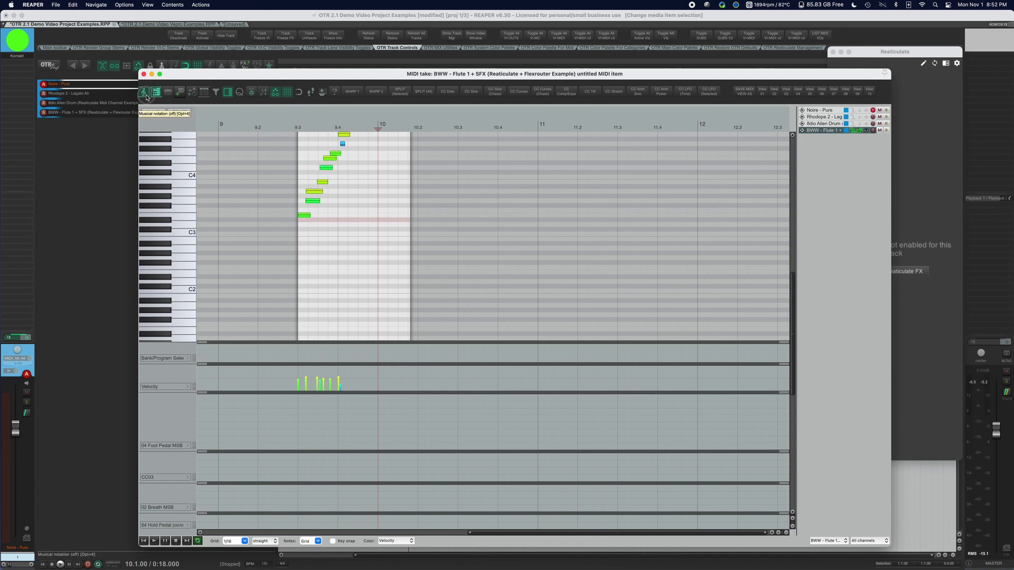
{"action": "left_click", "coordinate": [159, 93]}
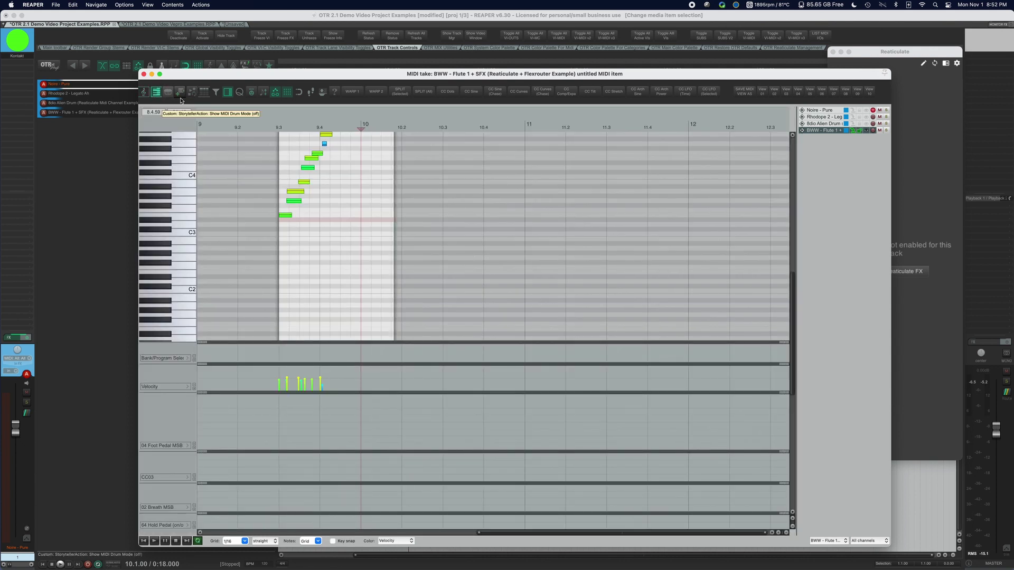
{"action": "scroll", "coordinate": [183, 388], "scroll_direction": "down", "scroll_amount": 2}
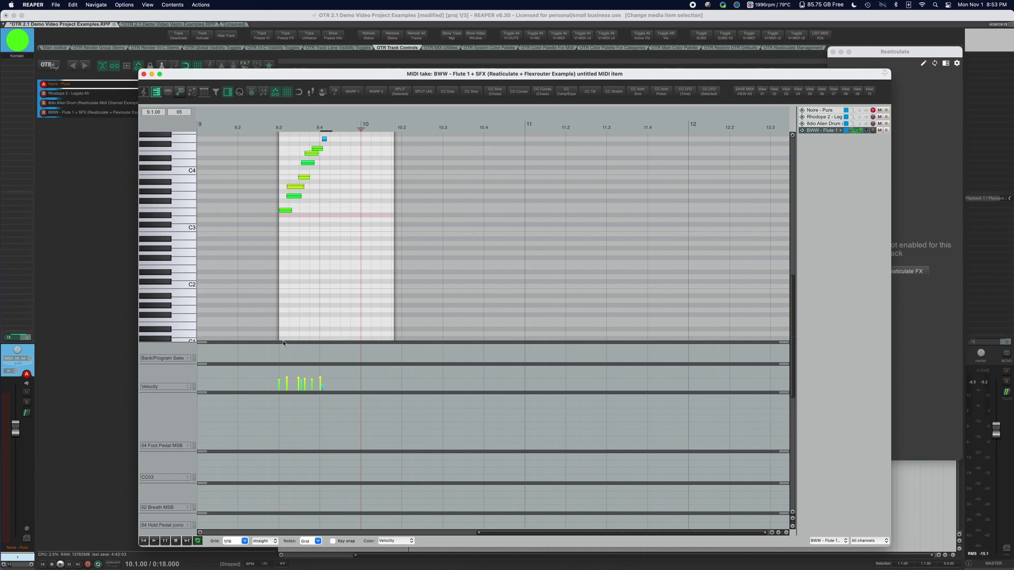
Step: Recall the View 01 lane layout and move the MIDI editor window higher on screen
{"action": "left_click", "coordinate": [764, 94]}
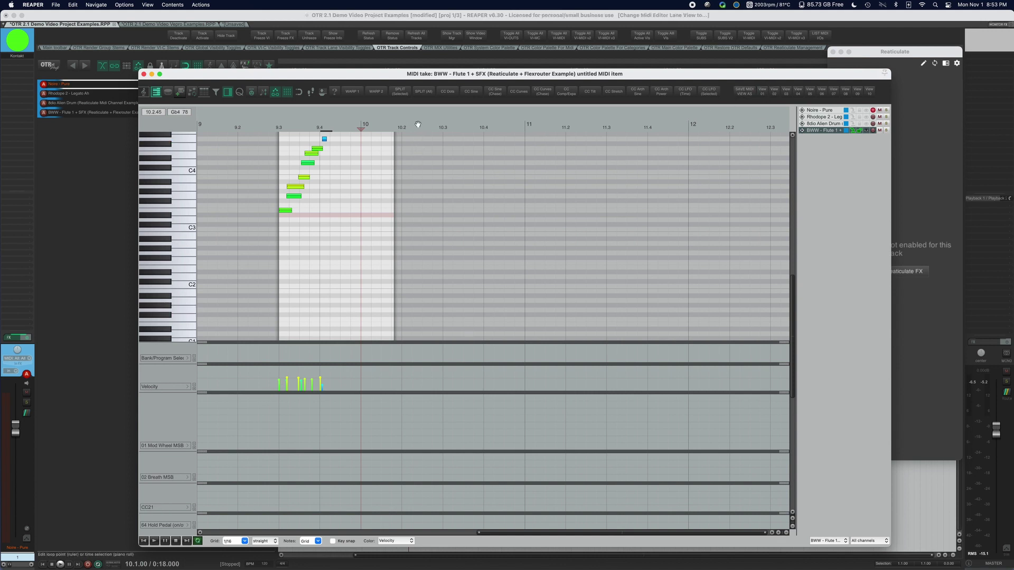
{"action": "left_click_drag", "start_coordinate": [341, 77], "coordinate": [340, 46]}
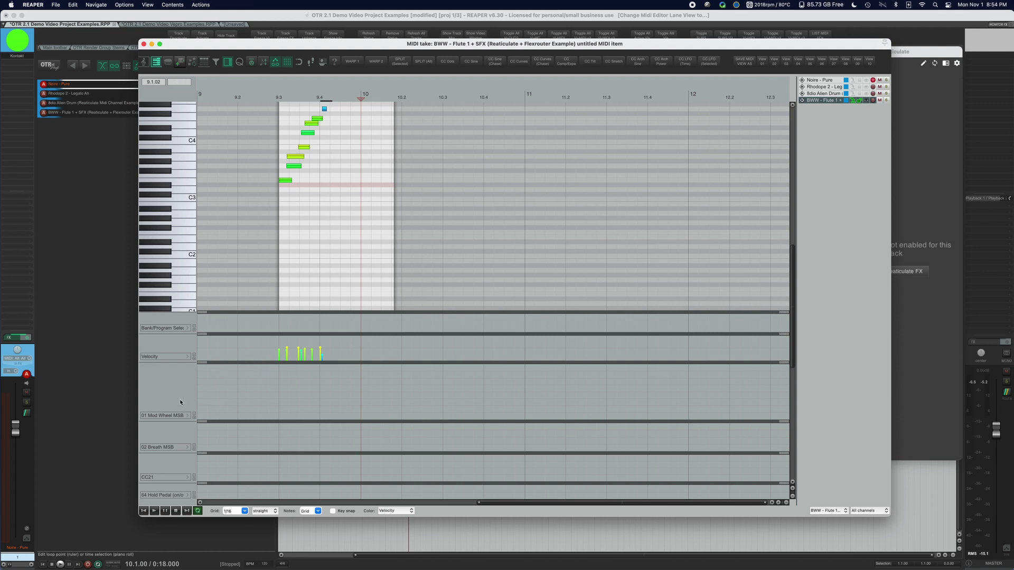
Step: Try the second through fourth saved lane views, then press 2 to recall the CC27–CC31 layout
{"action": "left_click", "coordinate": [779, 64]}
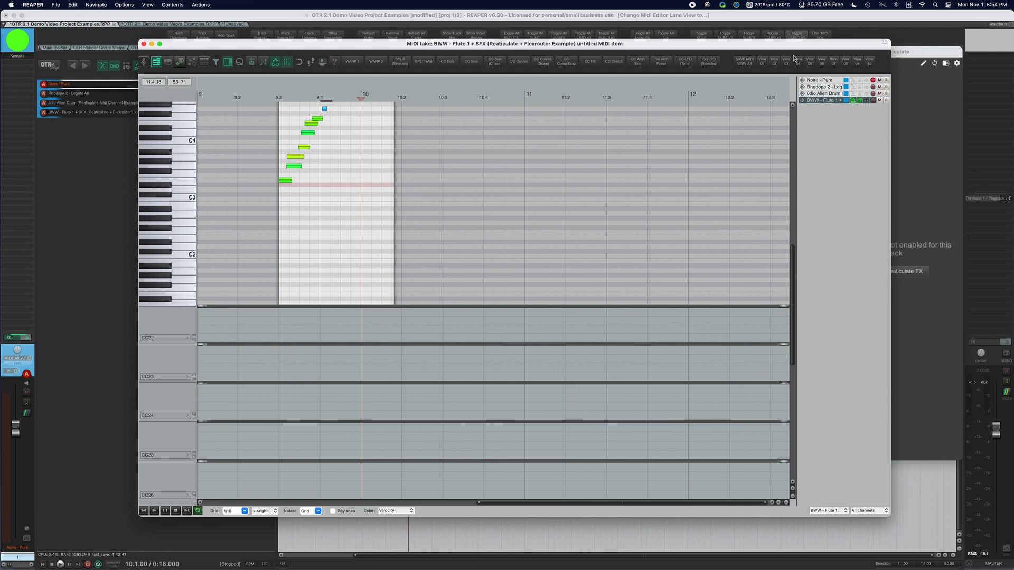
{"action": "left_click", "coordinate": [786, 62]}
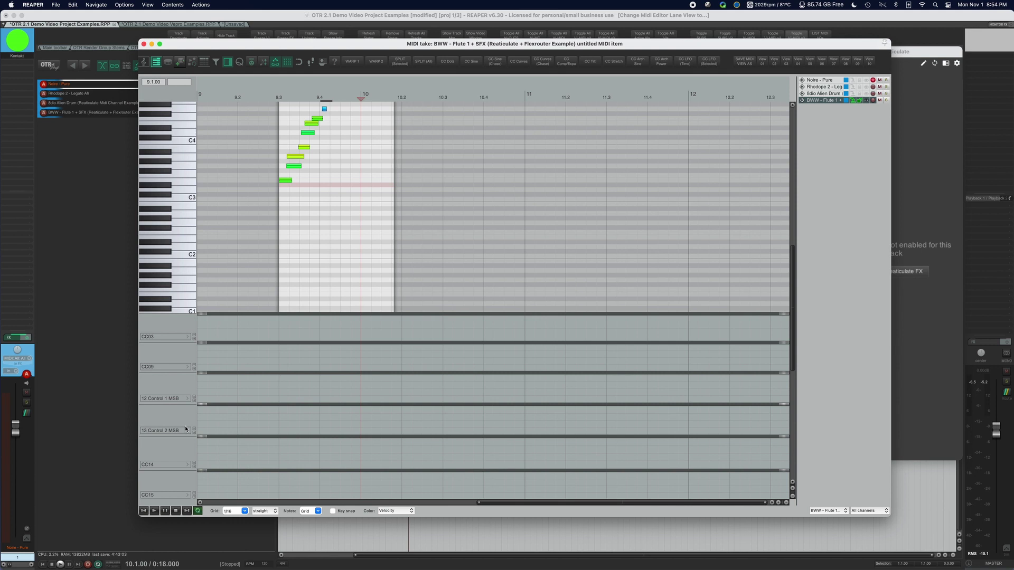
{"action": "left_click", "coordinate": [799, 61]}
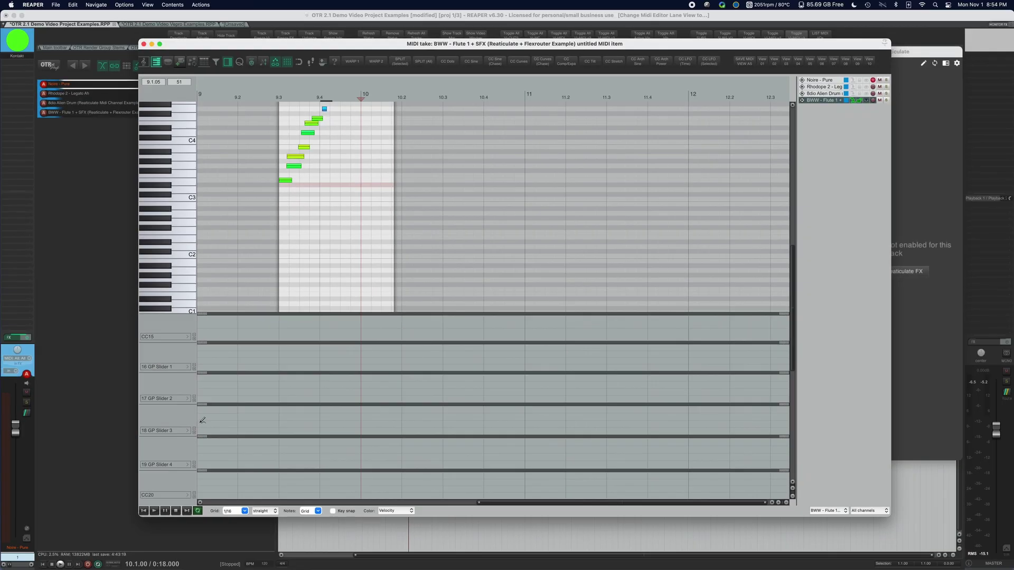
{"action": "key", "text": "2"}
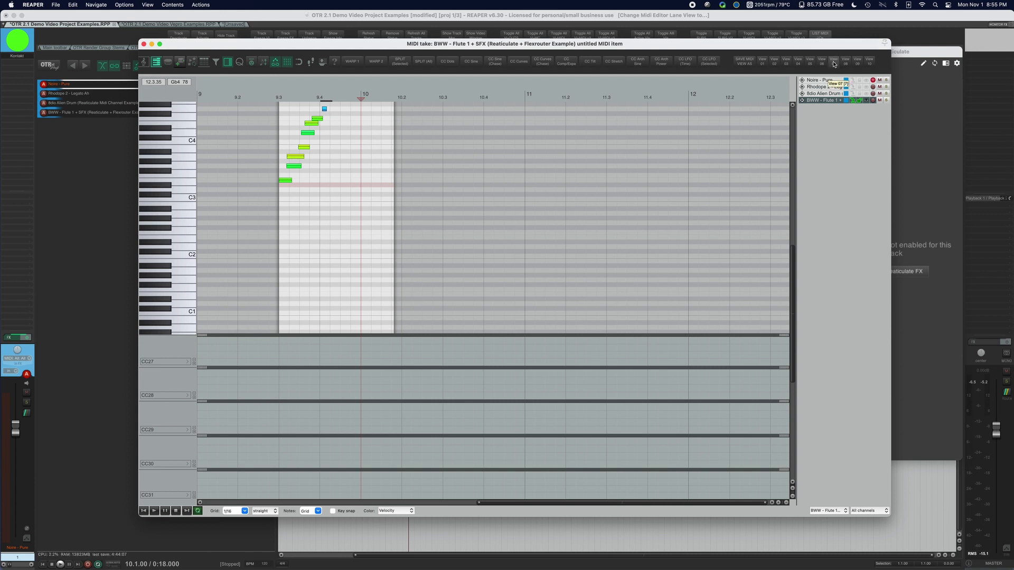
Step: Step through the CC106–CC117 views to the Velocity/Pitch/pedals layout, briefly setting Pitch to Off Velocity
{"action": "left_click", "coordinate": [827, 65]}
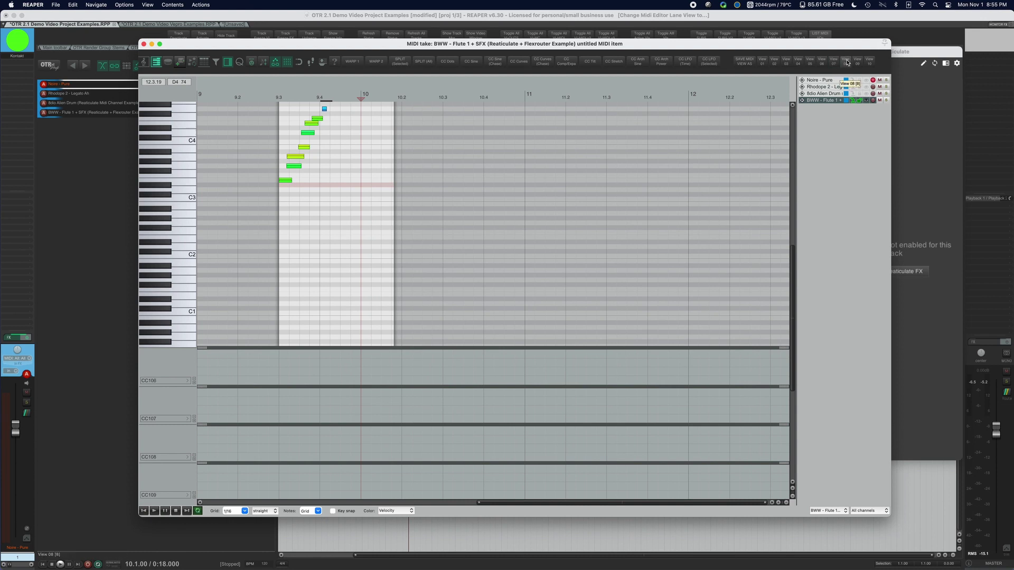
{"action": "left_click", "coordinate": [857, 63]}
{"action": "left_click", "coordinate": [857, 63]}
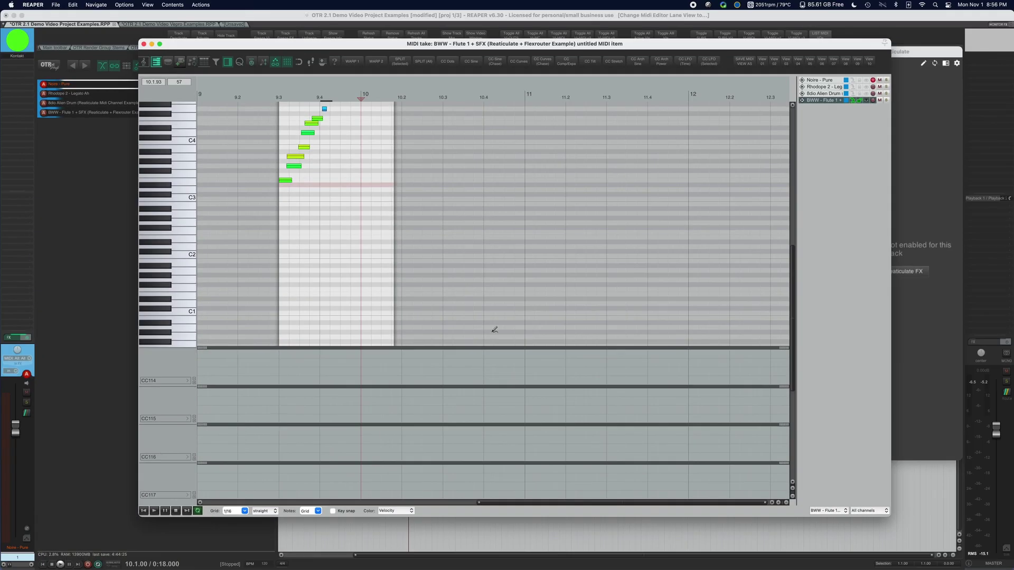
{"action": "left_click", "coordinate": [869, 61]}
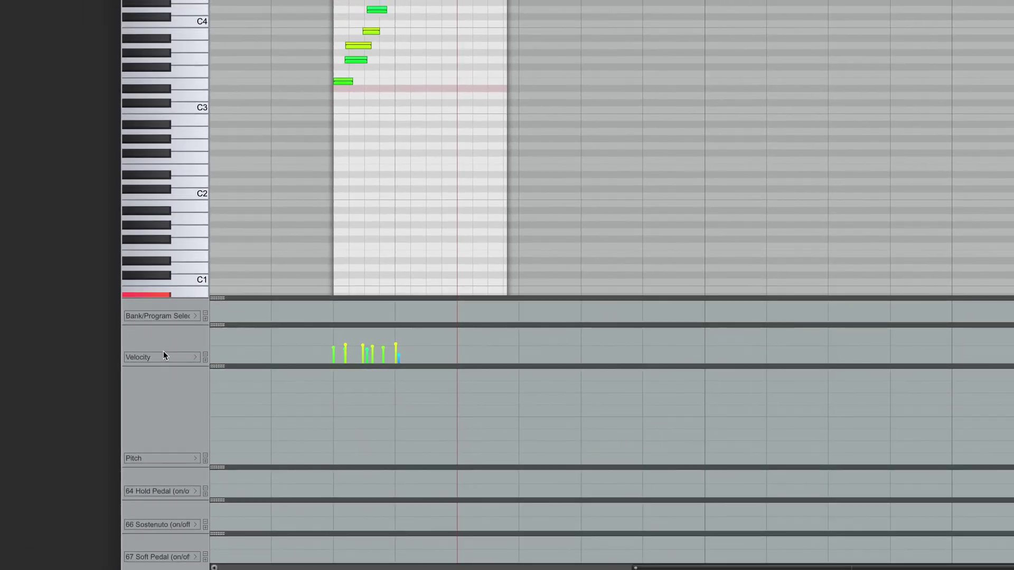
{"action": "left_click", "coordinate": [169, 457]}
{"action": "scroll", "coordinate": [166, 461], "scroll_direction": "up", "scroll_amount": 1}
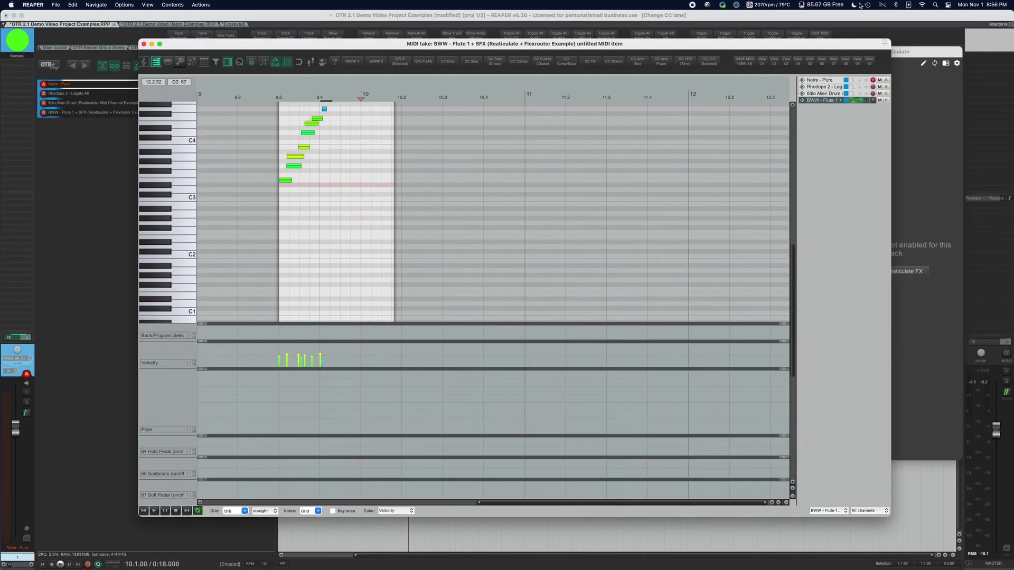
Step: Recall View 01, switch its Mod Wheel lane to CC09, and bring up the save-view slot list
{"action": "left_click", "coordinate": [763, 61]}
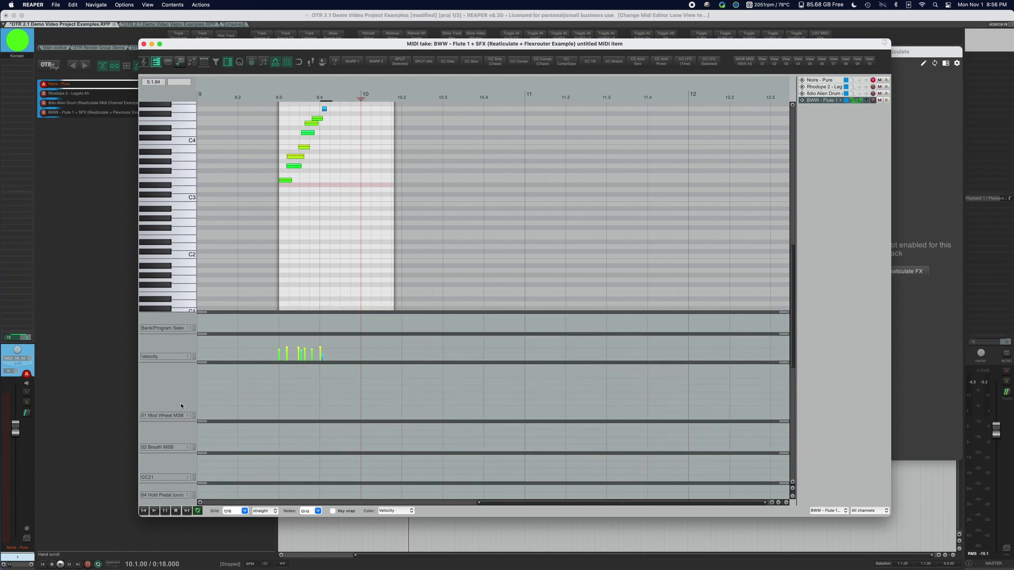
{"action": "left_click", "coordinate": [183, 419]}
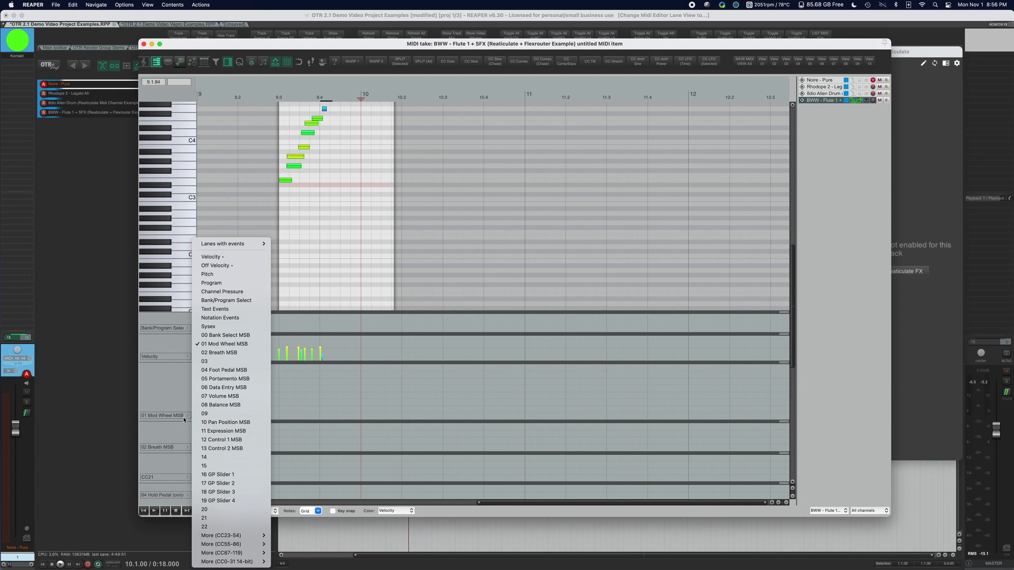
{"action": "left_click", "coordinate": [191, 412]}
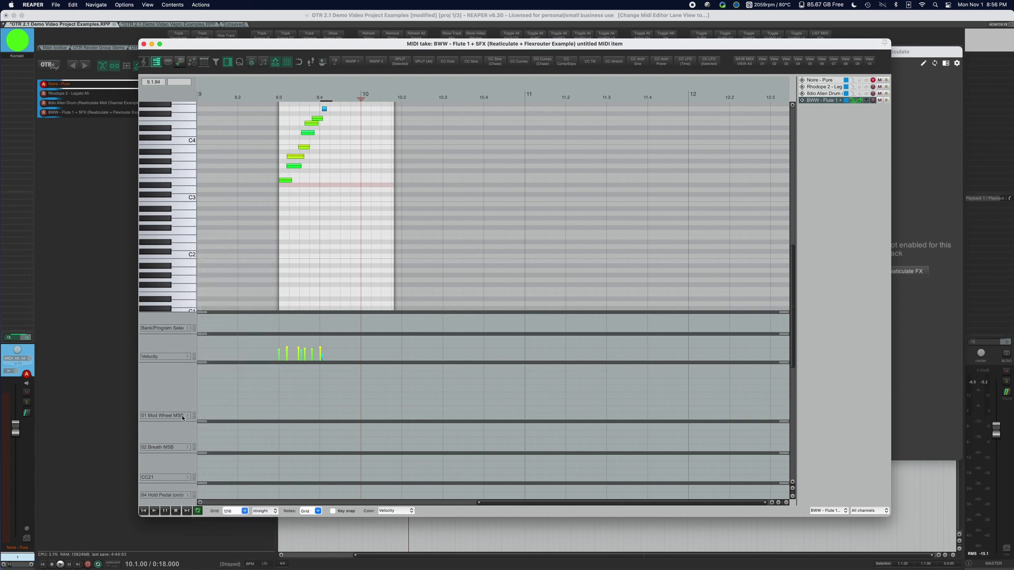
{"action": "left_click", "coordinate": [182, 418]}
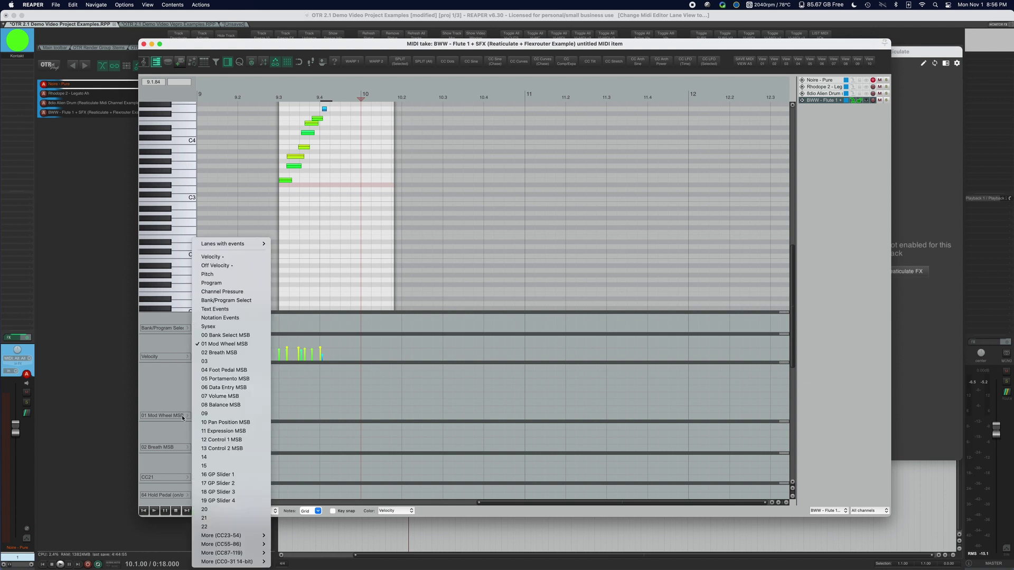
{"action": "left_click", "coordinate": [211, 413]}
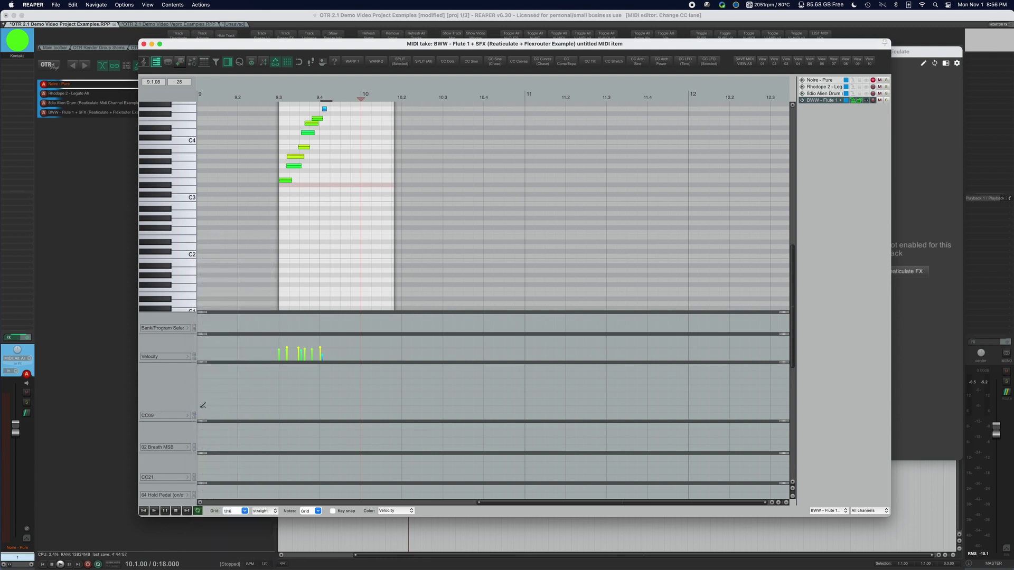
{"action": "left_click", "coordinate": [744, 61]}
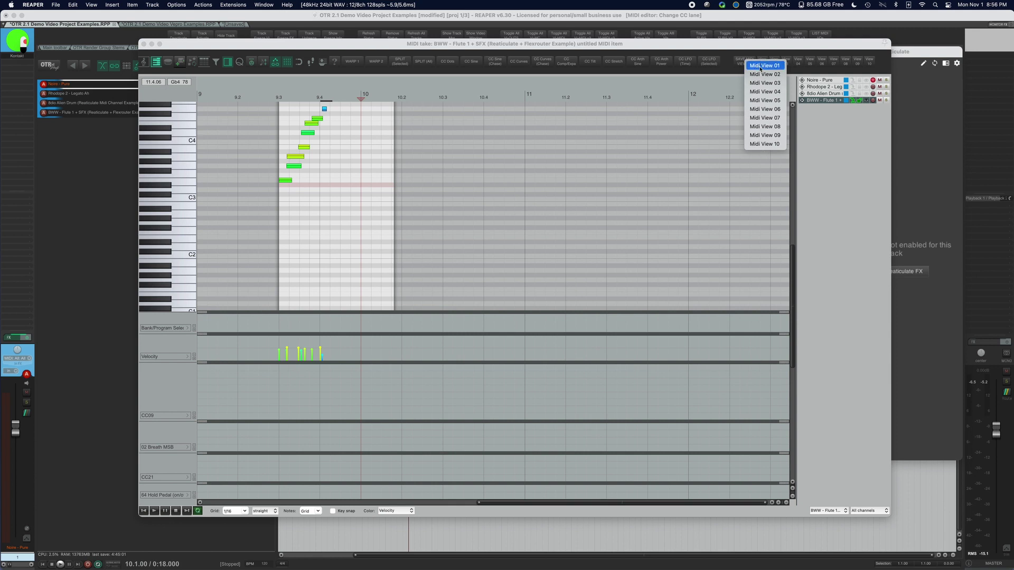
Step: Save the CC09 lane layout as MIDI View 08
{"action": "left_click", "coordinate": [758, 127]}
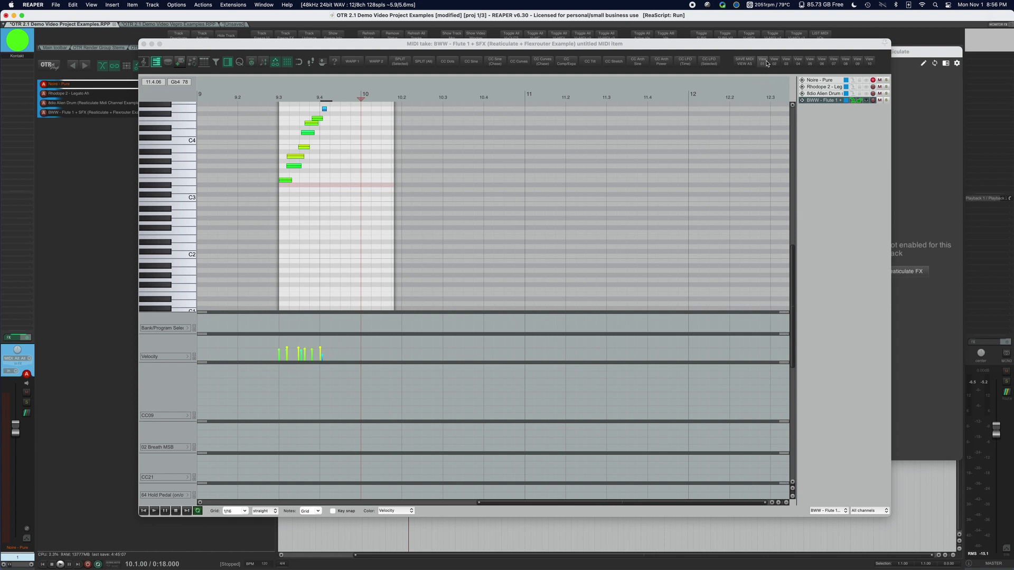
Step: Recall View 01 to restore the Mod Wheel, Breath and CC21 lanes
{"action": "left_click", "coordinate": [767, 64]}
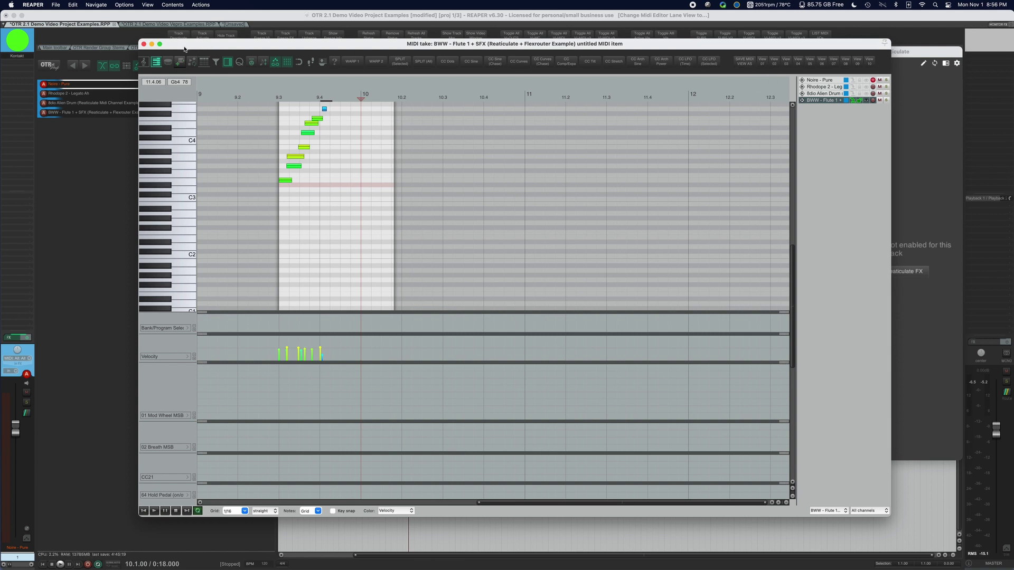
Step: Close the Flute 1 editor, select all four items, and open 8dio Alien Drum in the MIDI editor
{"action": "left_click", "coordinate": [145, 45]}
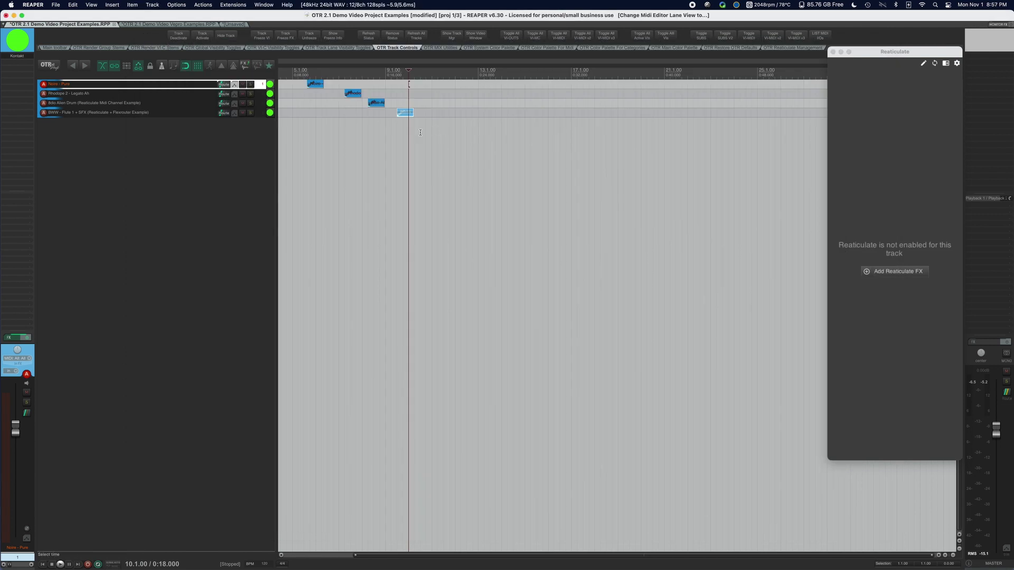
{"action": "key", "text": "super+a"}
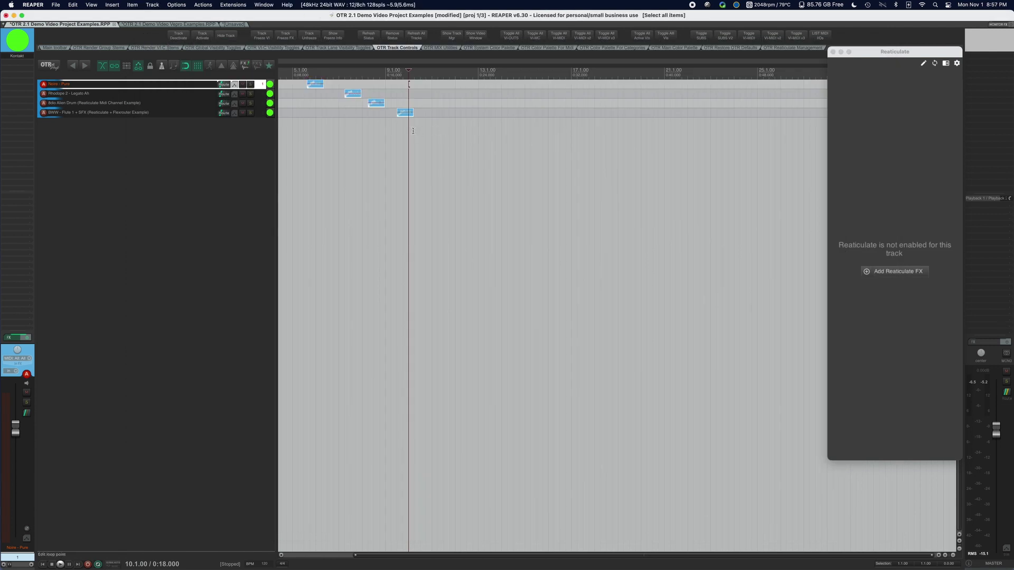
{"action": "double_click", "coordinate": [378, 106]}
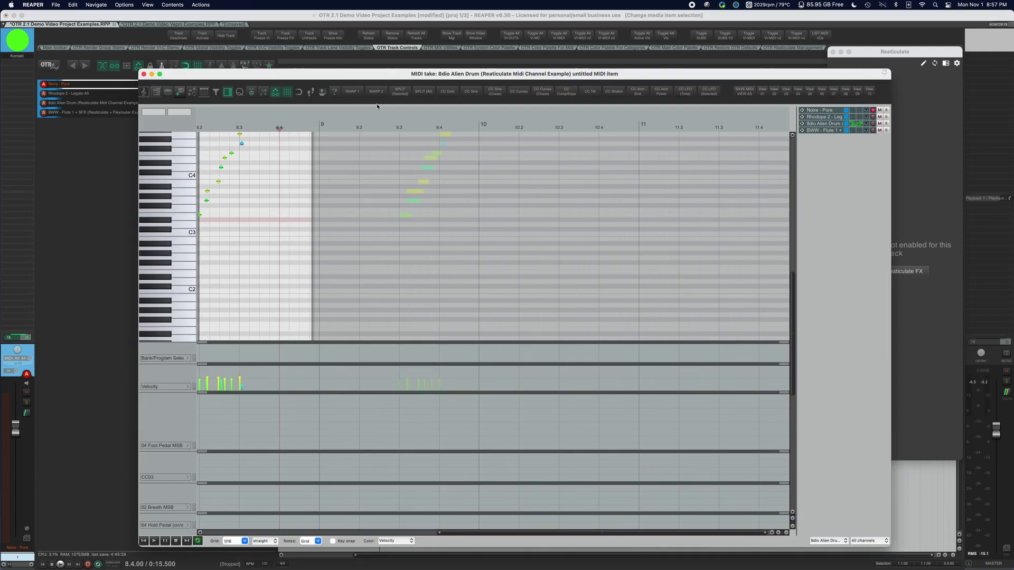
Step: Apply the CC106–CC109 lane view, close the editor, and put the edit cursor on the first item
{"action": "left_click", "coordinate": [857, 91]}
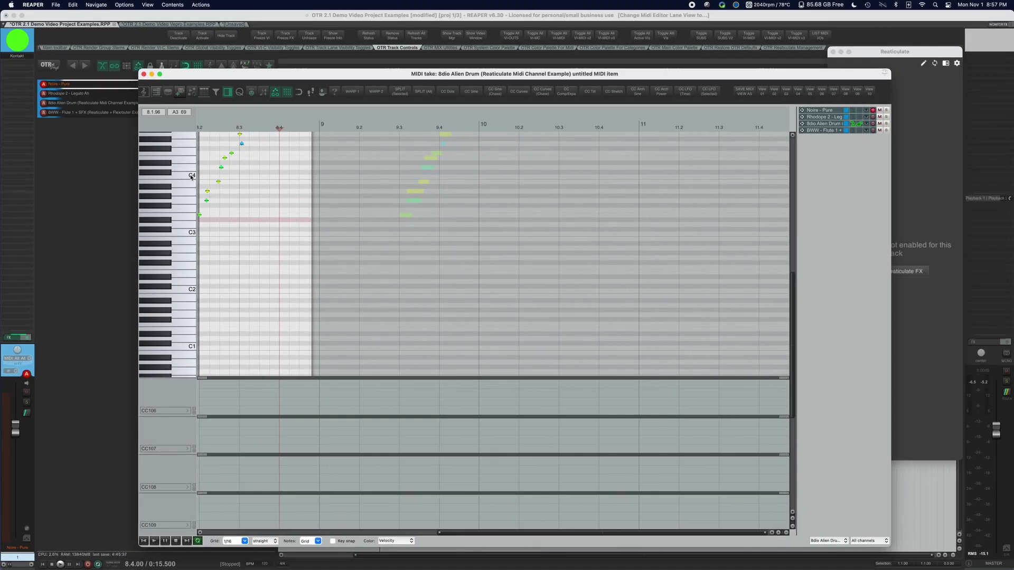
{"action": "left_click", "coordinate": [143, 74]}
{"action": "left_click", "coordinate": [315, 132]}
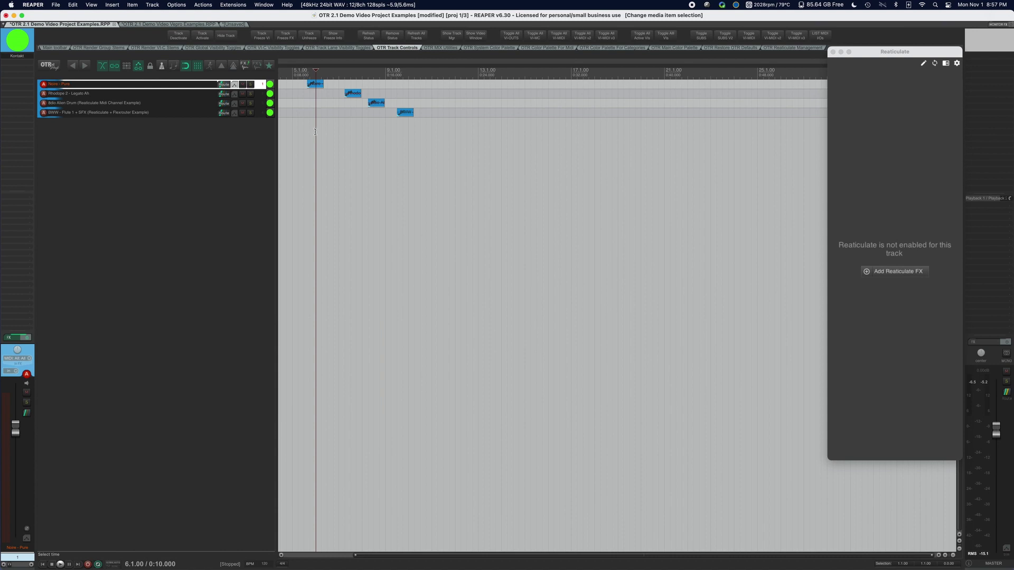
{"action": "double_click", "coordinate": [321, 83]}
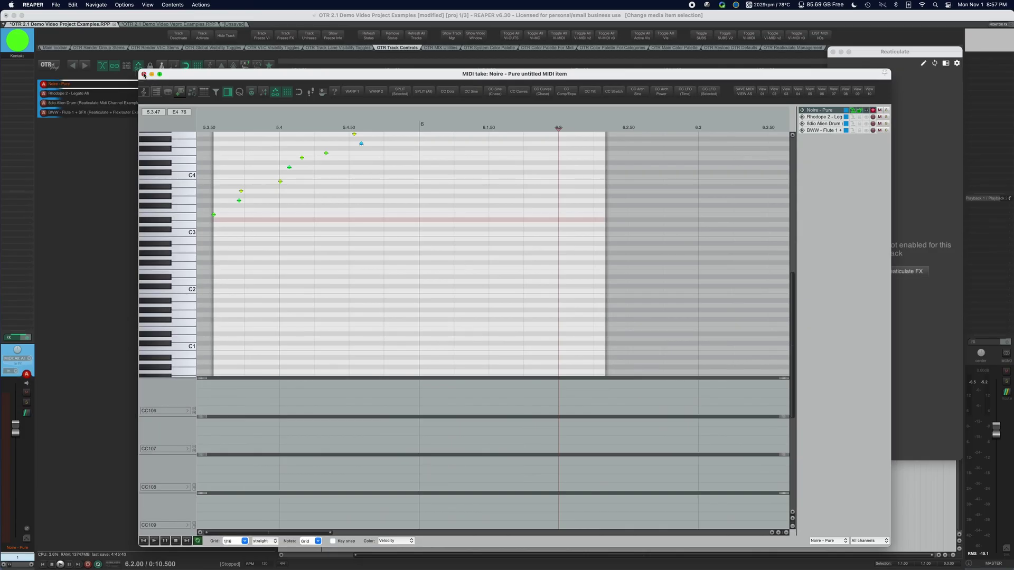
{"action": "left_click", "coordinate": [144, 74]}
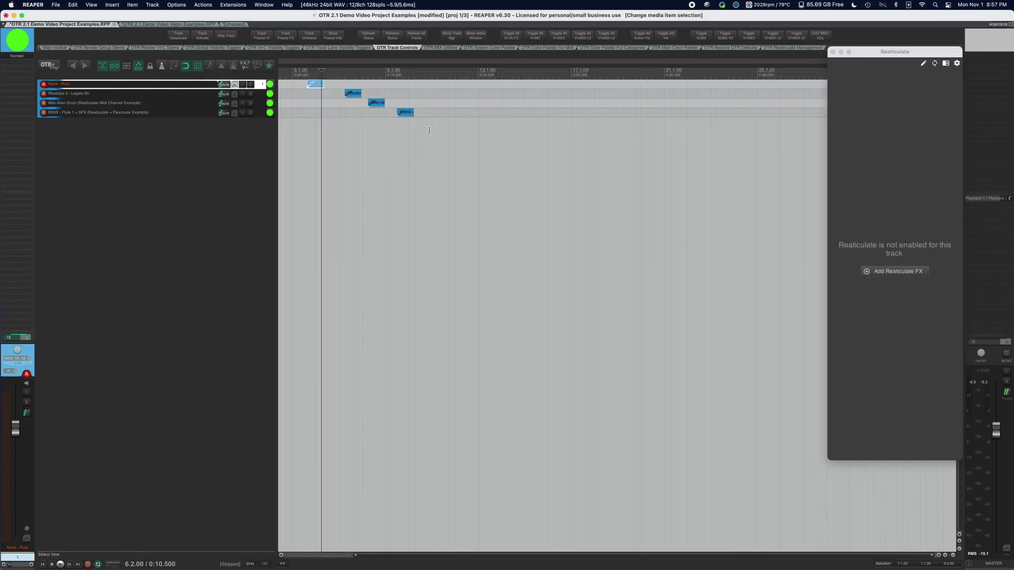
{"action": "key", "text": "super+a"}
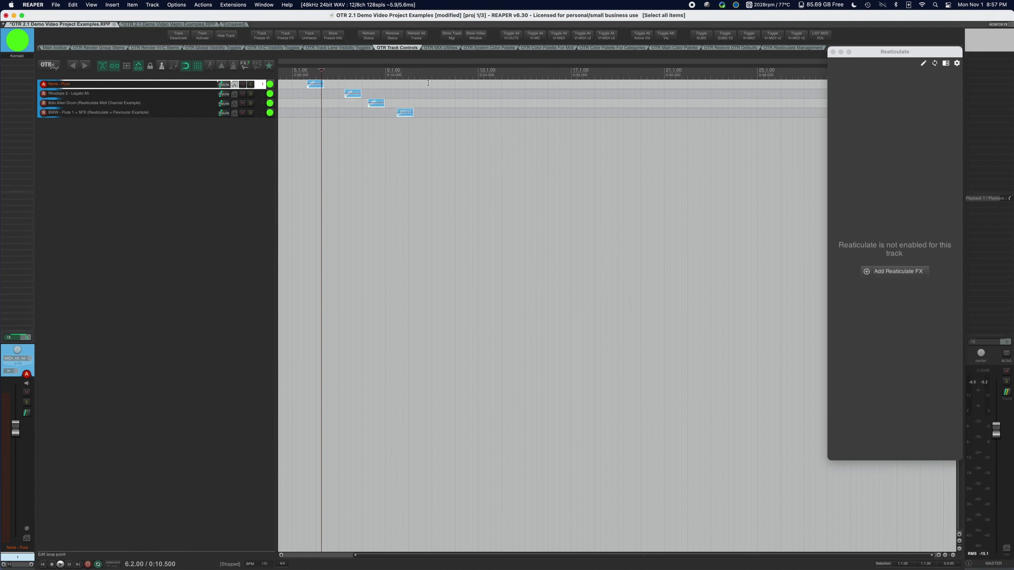
{"action": "double_click", "coordinate": [375, 103]}
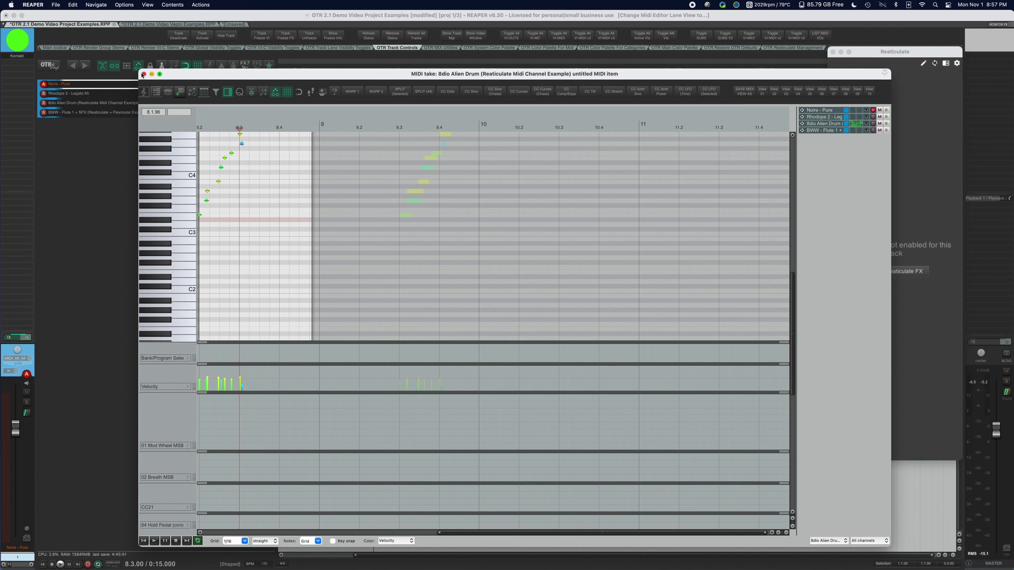
{"action": "left_click", "coordinate": [144, 74]}
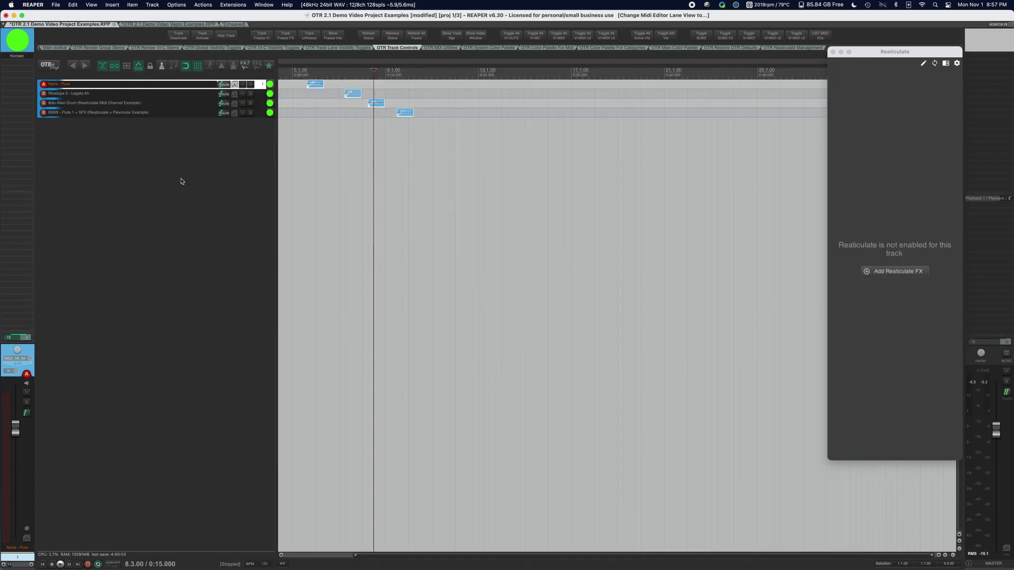